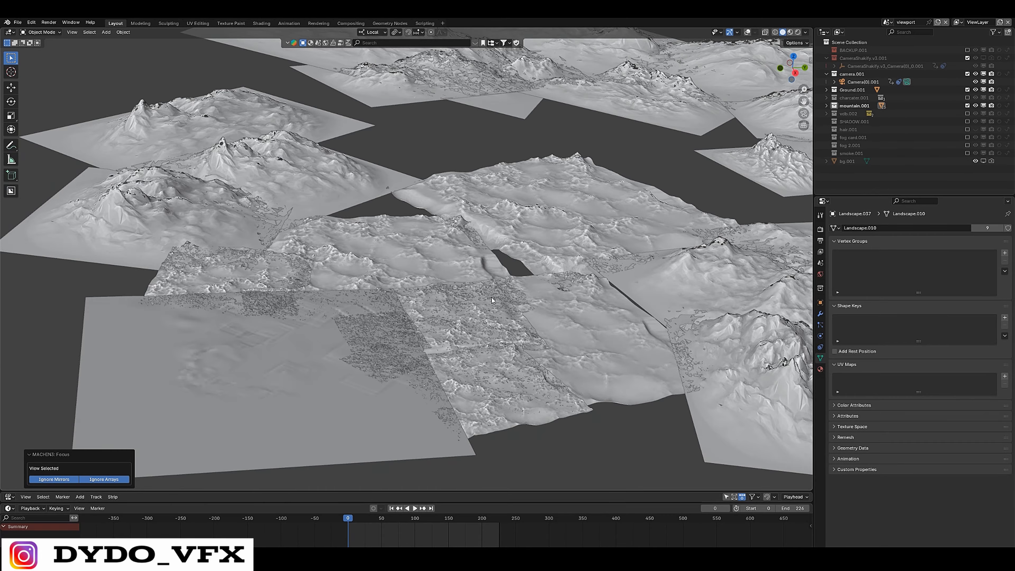
pyautogui.scroll(5, 493, 296)
pyautogui.scroll(-6, 494, 274)
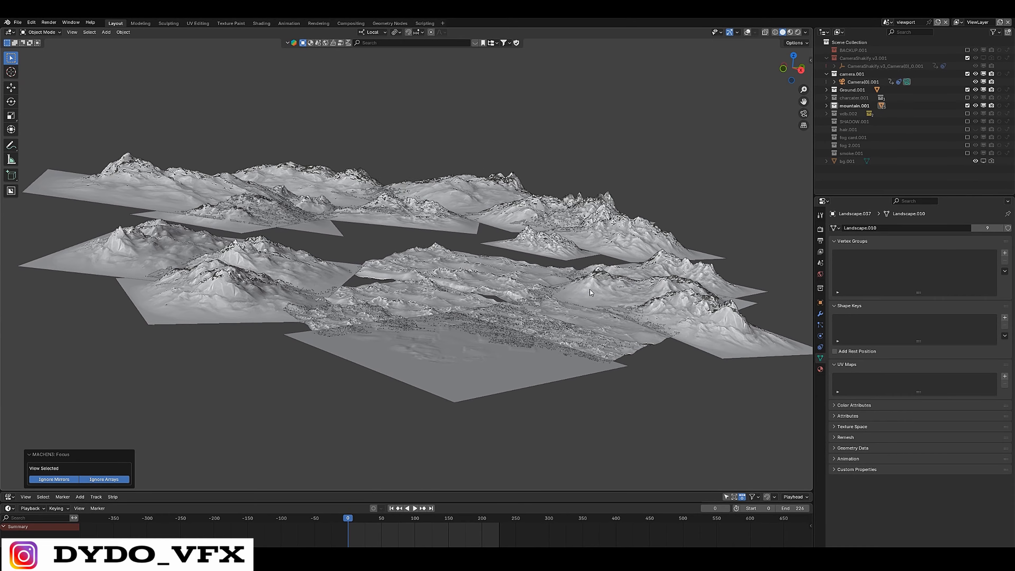
pyautogui.moveTo(217, 119); pyautogui.dragTo(687, 254)
pyautogui.moveTo(660, 111); pyautogui.dragTo(163, 286)
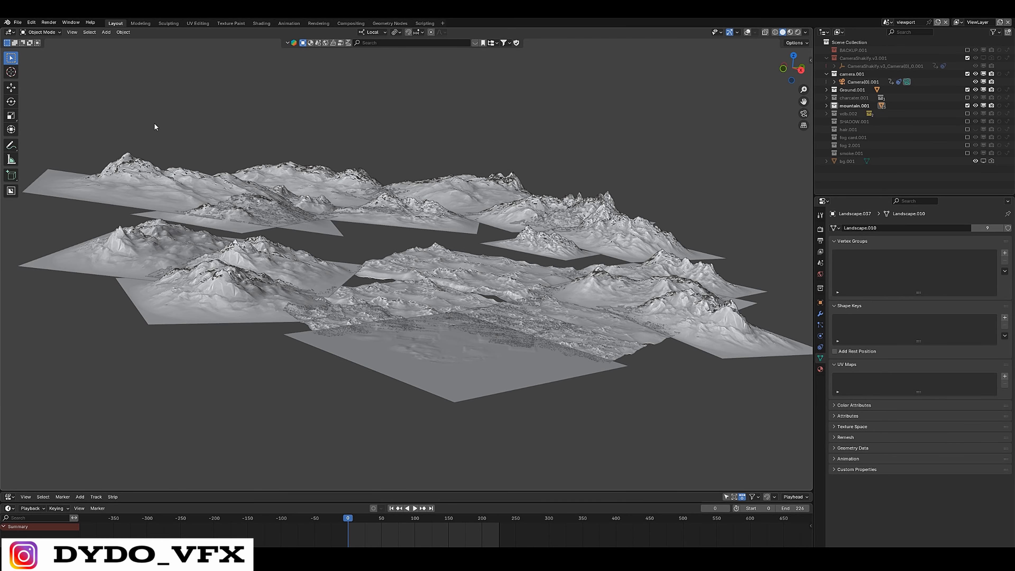
pyautogui.moveTo(639, 138); pyautogui.dragTo(236, 270)
# Look up the A.N.T.Landscape add-on in the add-on preferences, and close the preferences window.
pyautogui.click(30, 22)
pyautogui.click(36, 132)
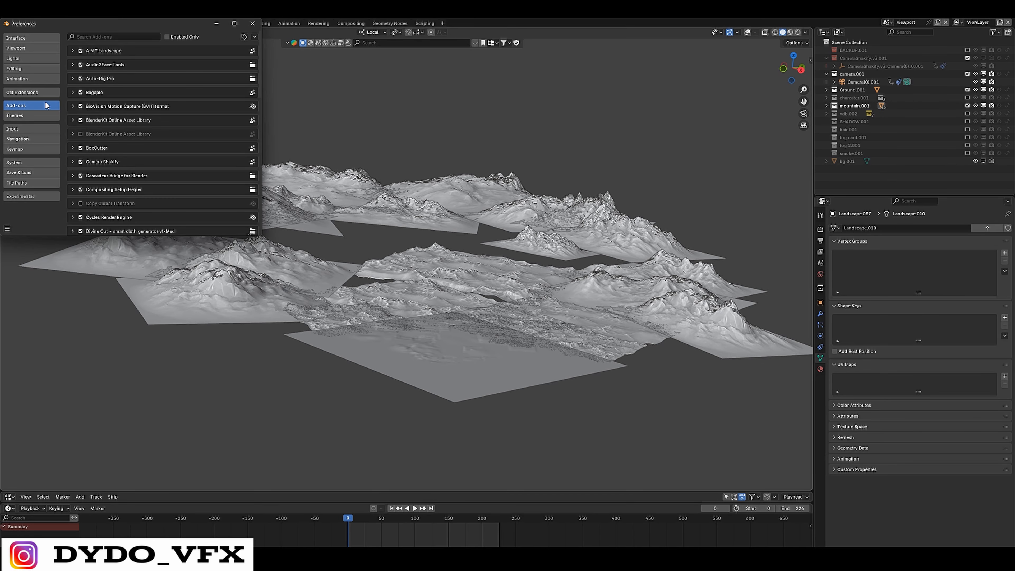
pyautogui.click(142, 37)
pyautogui.write('ant')
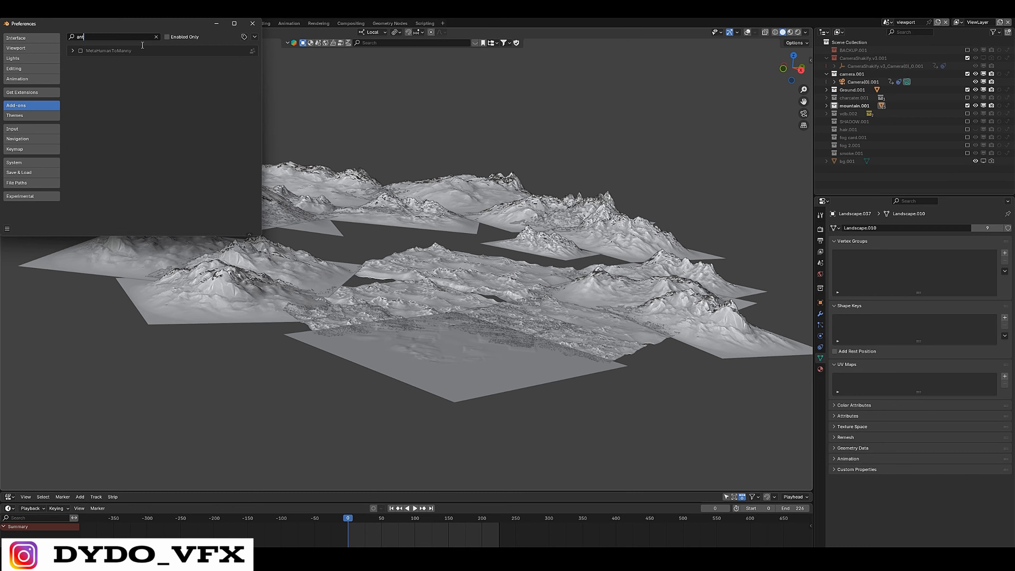
pyautogui.press('BackSpace')
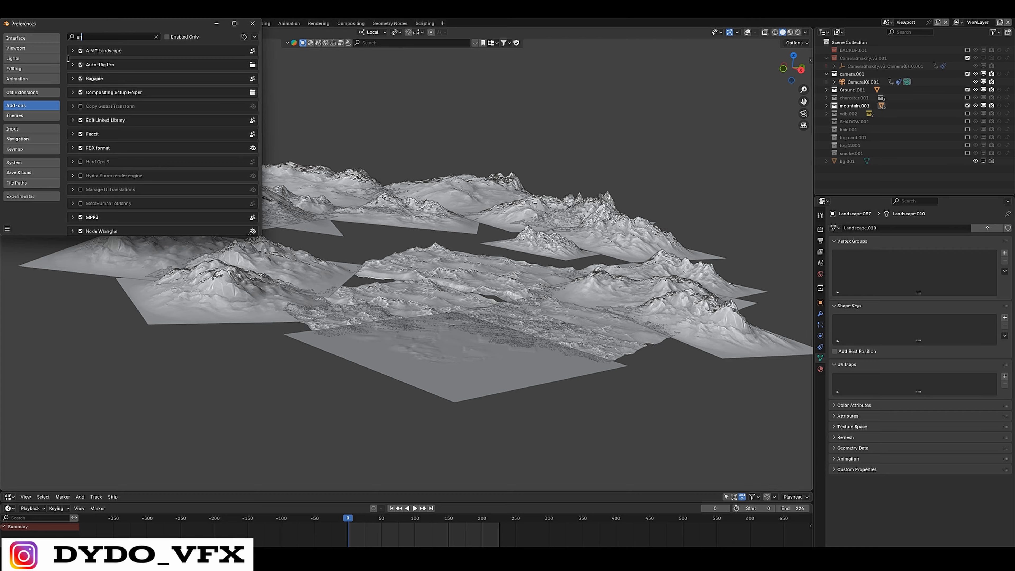
pyautogui.click(252, 23)
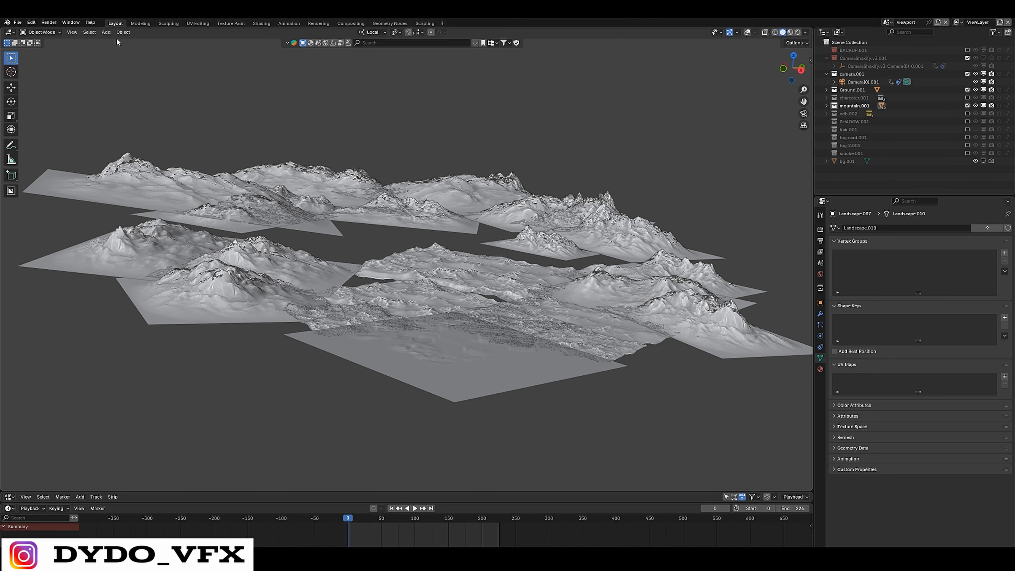
pyautogui.click(124, 33)
pyautogui.hotkey('shift', 'a')
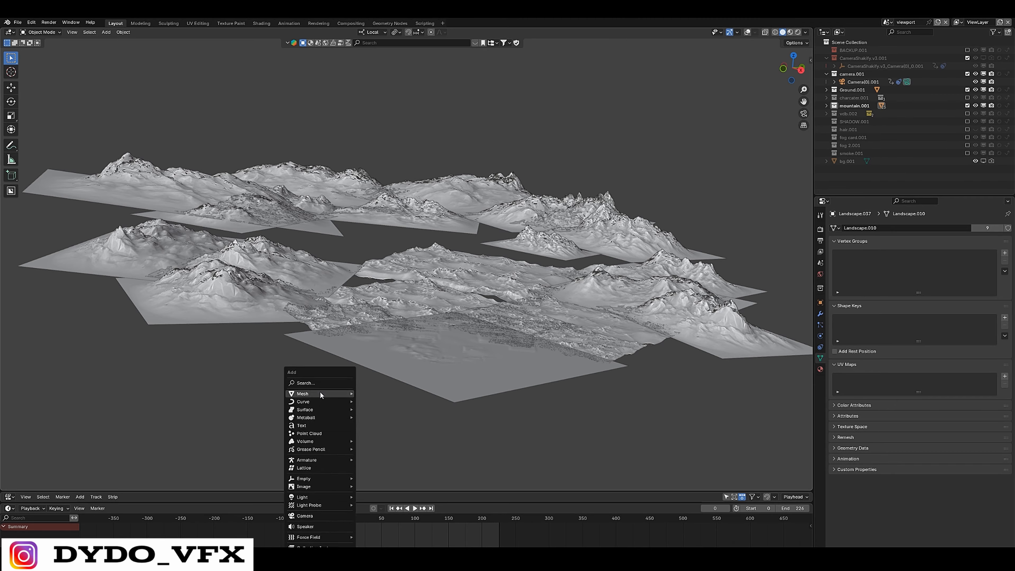
pyautogui.moveTo(320, 393)
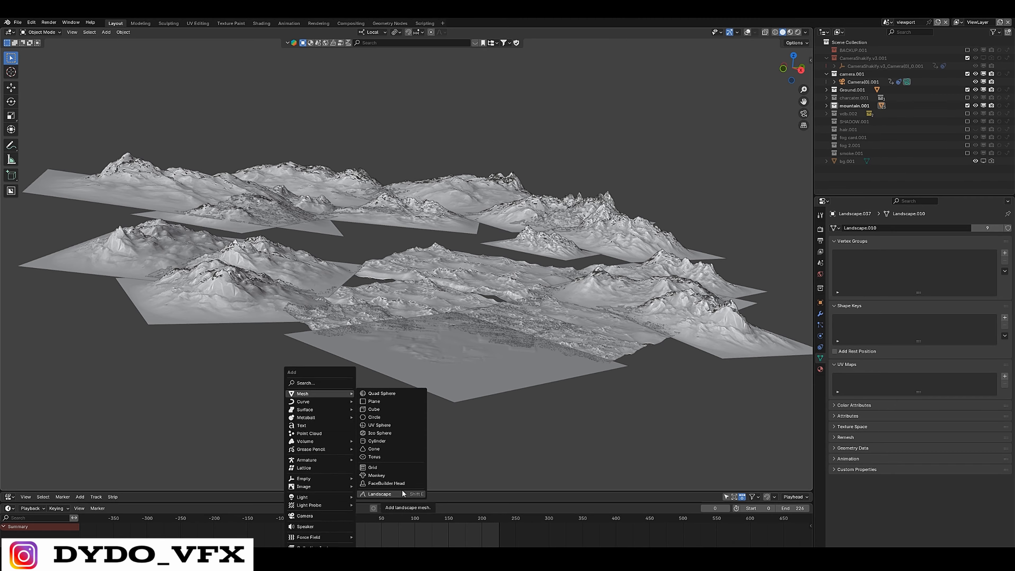
# Create a new empty scene in the file.
pyautogui.click(887, 22)
pyautogui.click(887, 22)
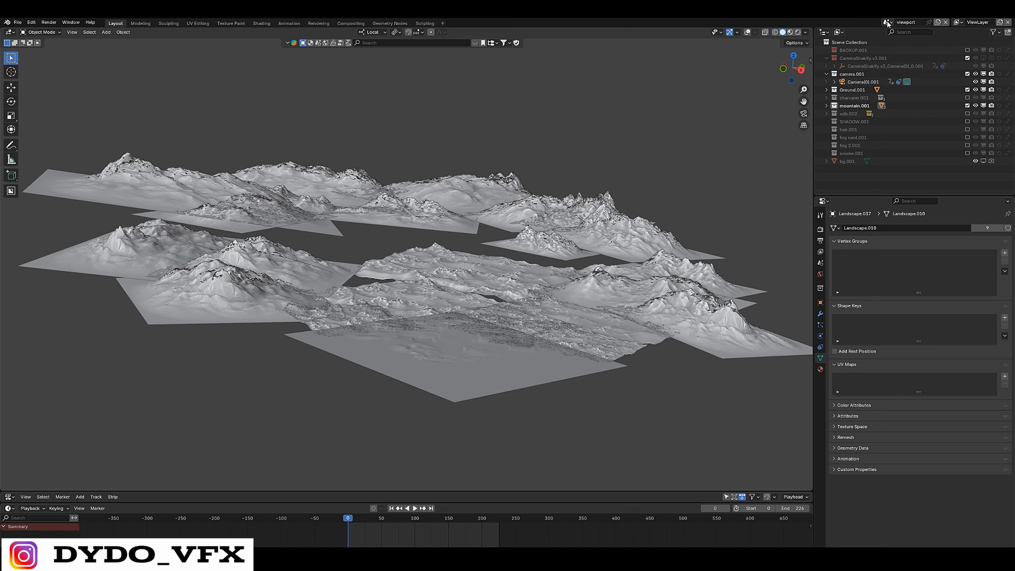
pyautogui.click(938, 22)
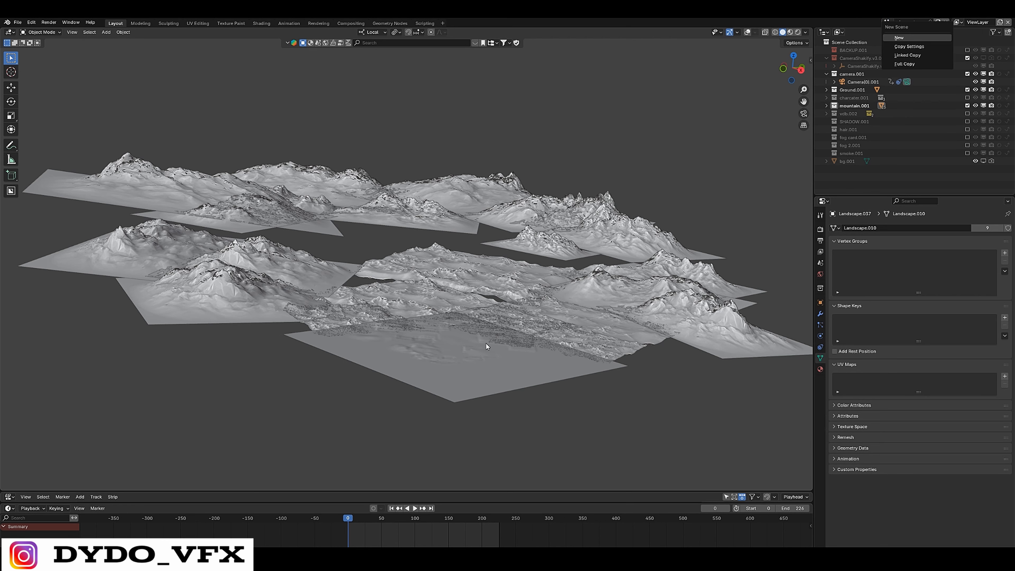
pyautogui.hotkey('shift', 'a')
pyautogui.moveTo(377, 316)
pyautogui.click(449, 417)
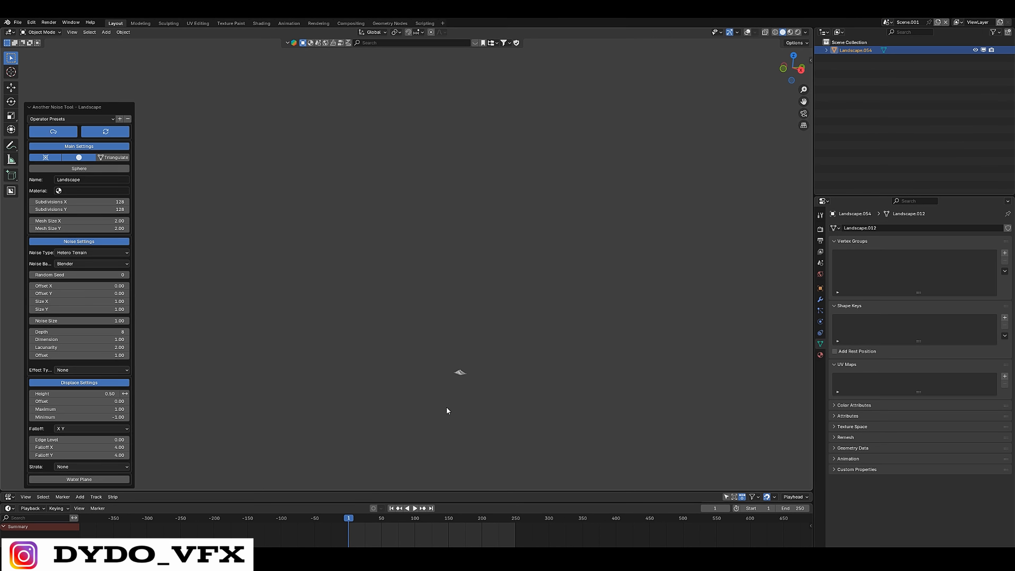
pyautogui.scroll(4, 495, 393)
pyautogui.hotkey('shift', 's')
pyautogui.keyDown('shift'); pyautogui.moveTo(567, 423); pyautogui.dragTo(413, 295, button='middle'); pyautogui.keyUp('shift')
pyautogui.press('f')
pyautogui.scroll(1, 457, 295)
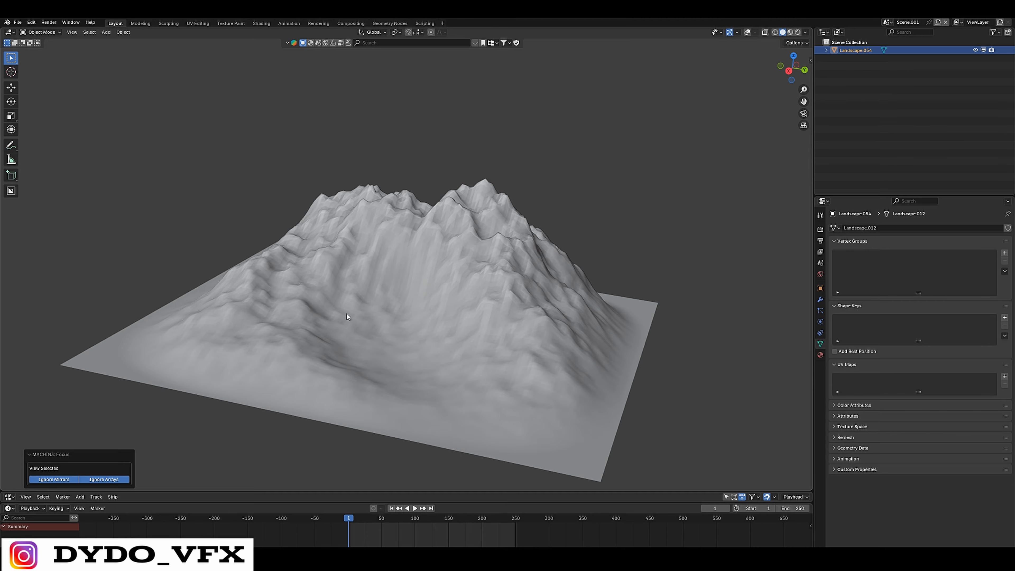
pyautogui.press('Delete')
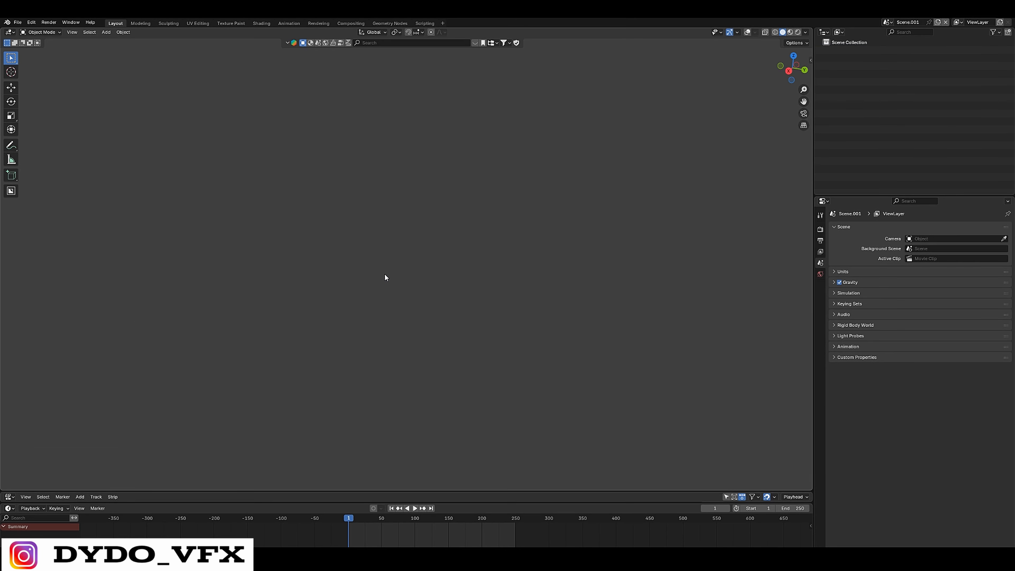
# Add a Landscape mesh to the empty scene.
pyautogui.hotkey('shift', 'a')
pyautogui.moveTo(362, 276)
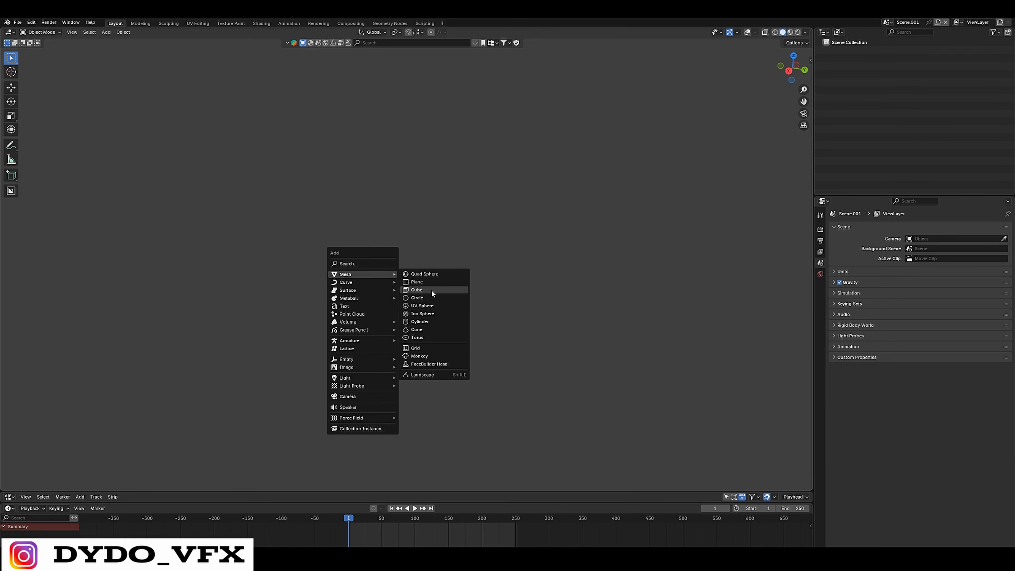
pyautogui.click(422, 376)
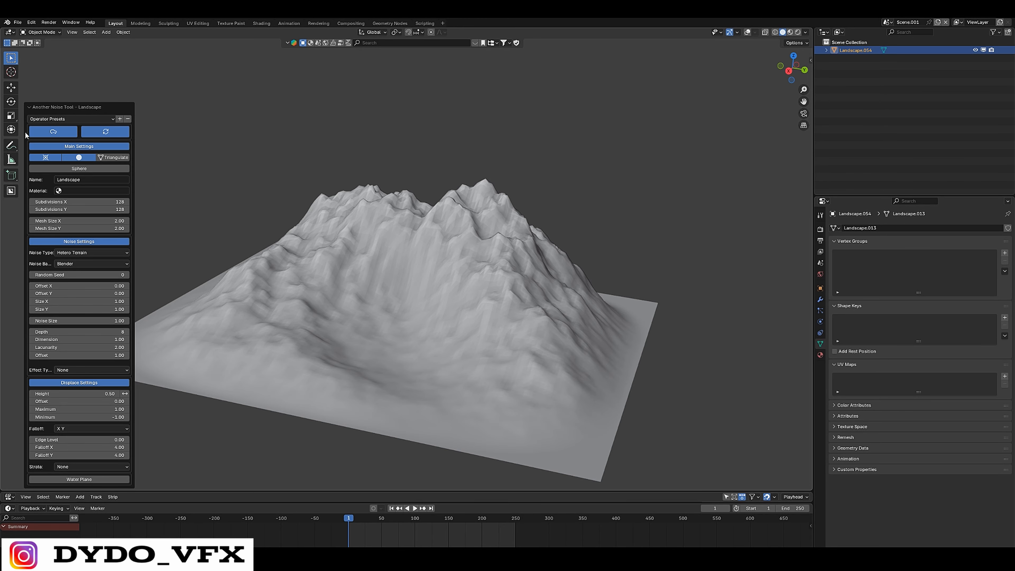
# Try different operator presets on the new landscape, ending with the crystalline preset.
pyautogui.click(60, 119)
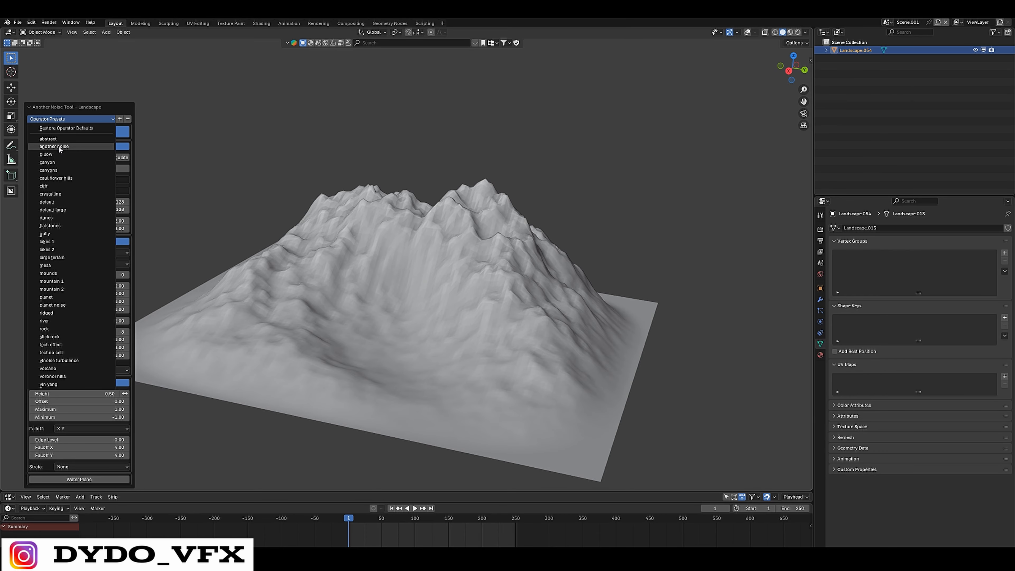
pyautogui.click(83, 241)
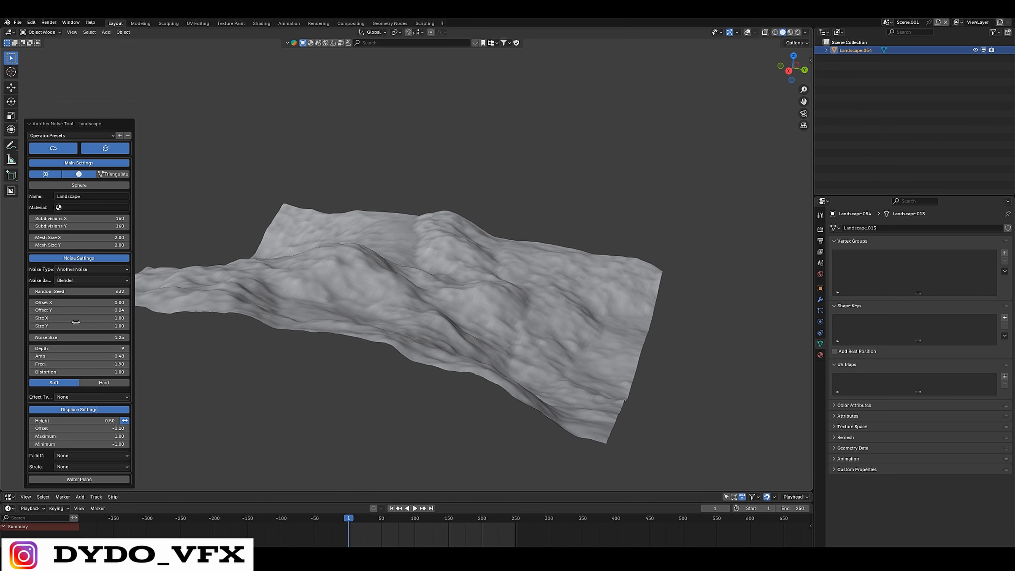
pyautogui.click(72, 134)
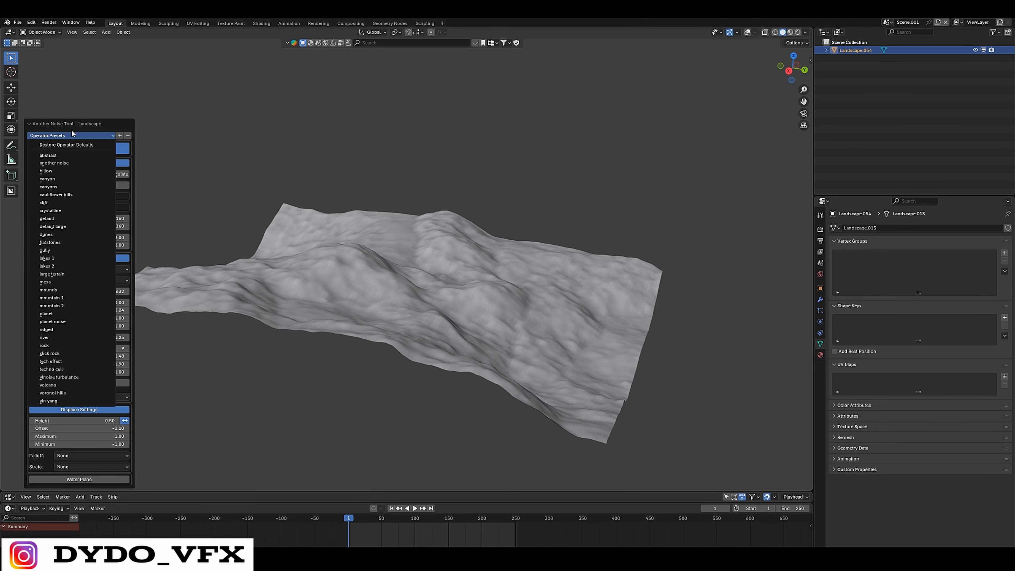
pyautogui.click(50, 211)
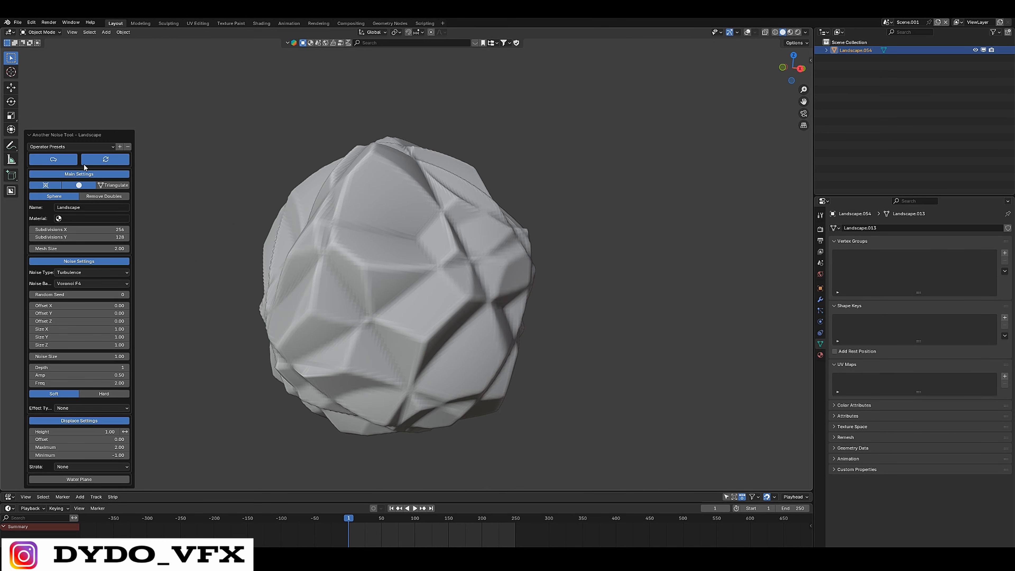
# Try the lakes 1 preset on the landscape, inspect its shape, and try the rock preset.
pyautogui.click(86, 147)
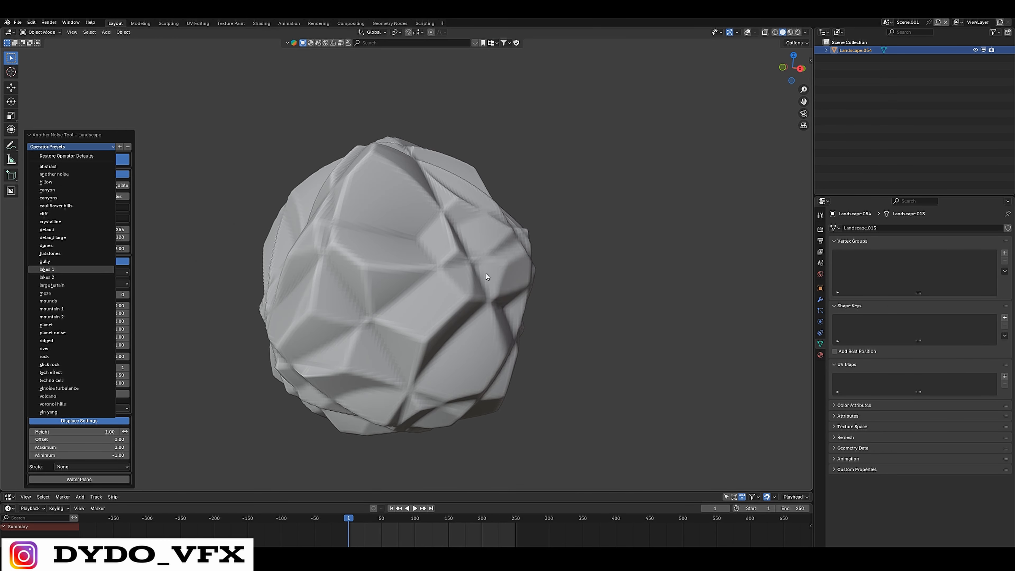
pyautogui.press('Return')
pyautogui.click(806, 33)
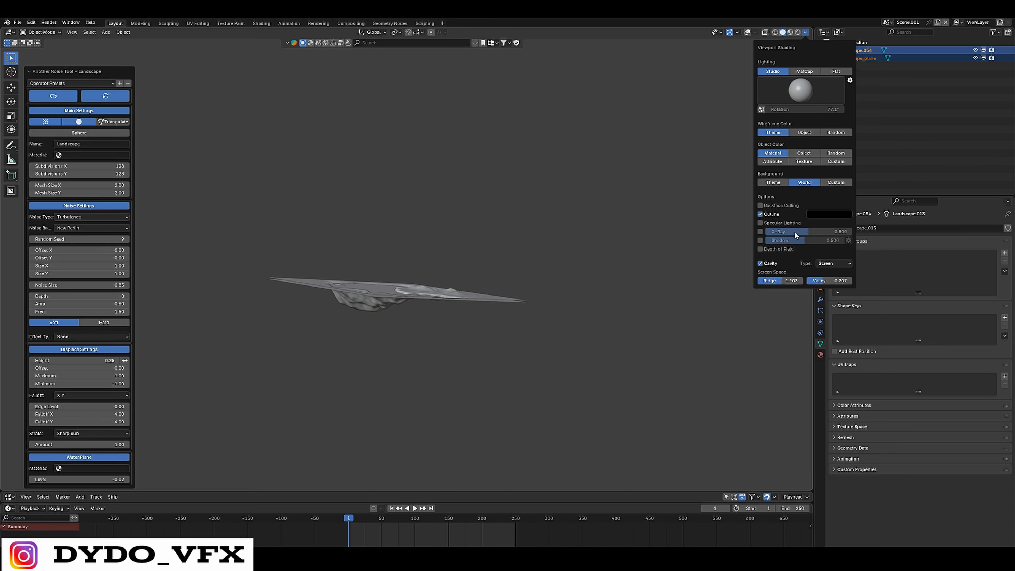
pyautogui.moveTo(447, 270)
pyautogui.mouseDown(button='middle')
pyautogui.moveTo(404, 298)
pyautogui.moveTo(431, 283)
pyautogui.moveTo(489, 291)
pyautogui.moveTo(451, 324)
pyautogui.mouseUp(button='middle')
pyautogui.scroll(5, 451, 325)
pyautogui.scroll(-4, 546, 266)
pyautogui.click(70, 83)
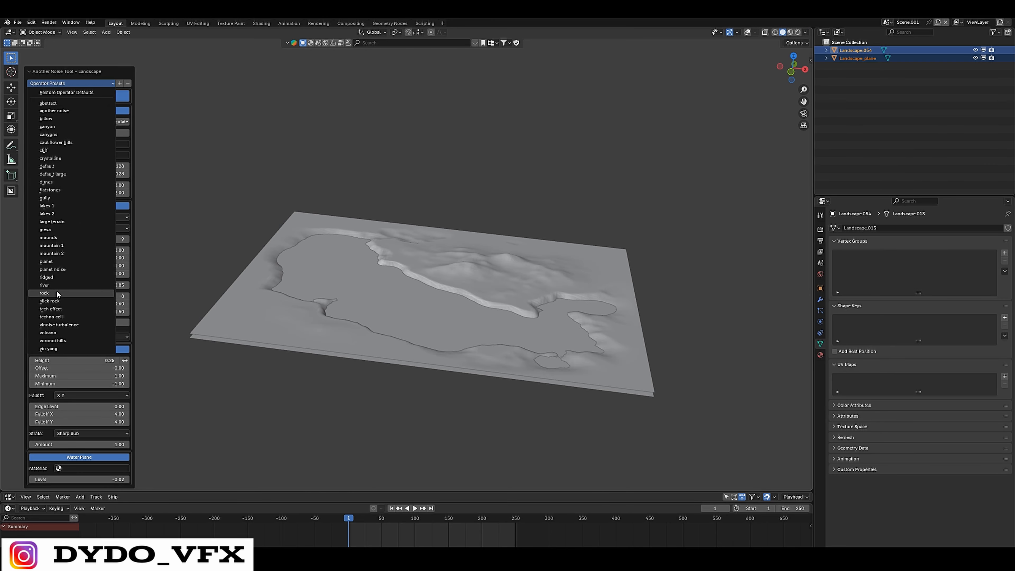
pyautogui.click(44, 292)
# Apply the mountain 1 preset to the landscape and view the mountain from another angle.
pyautogui.click(70, 119)
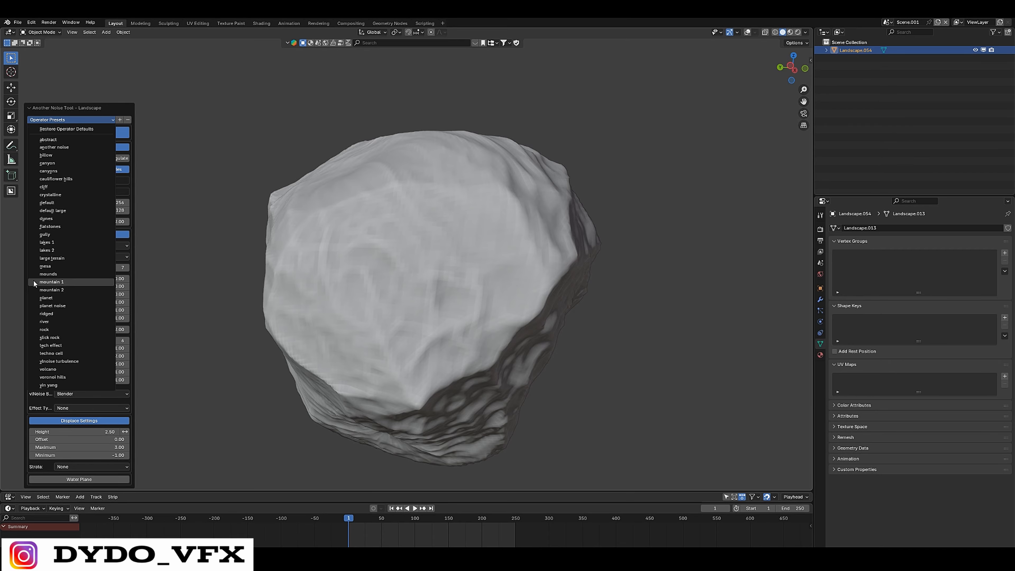
pyautogui.click(51, 282)
pyautogui.moveTo(304, 256); pyautogui.dragTo(146, 248, button='middle')
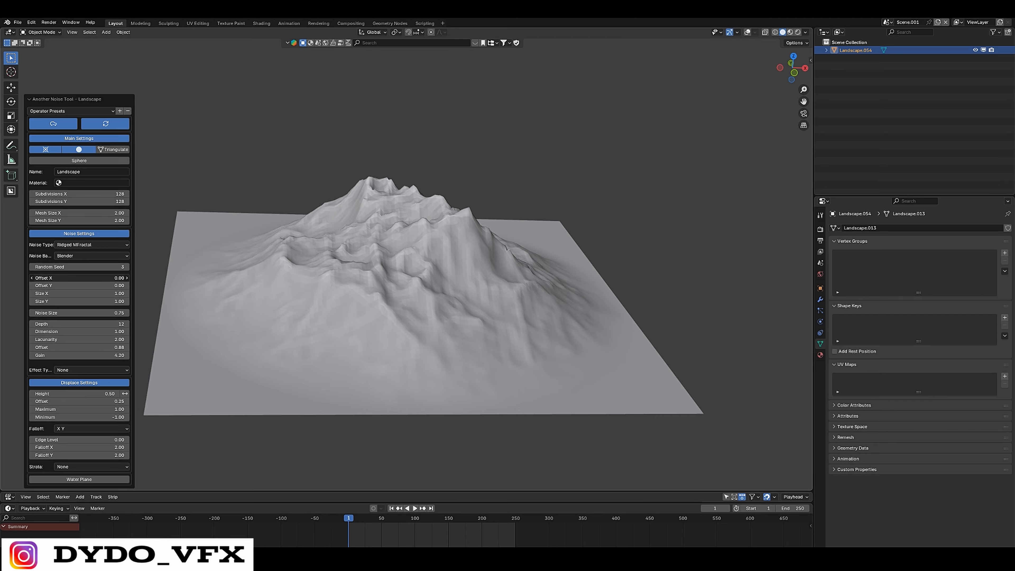
# Set the landscape's noise Offset X to 0.06 and its noise Size Y to 10.33.
pyautogui.moveTo(39, 278); pyautogui.dragTo(38, 278)
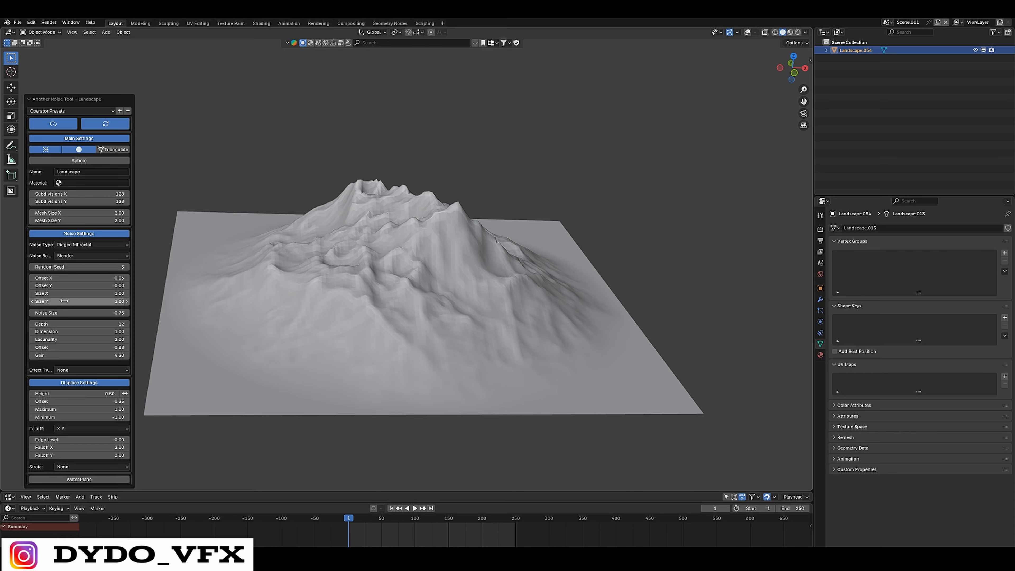
pyautogui.moveTo(59, 302); pyautogui.dragTo(80, 302)
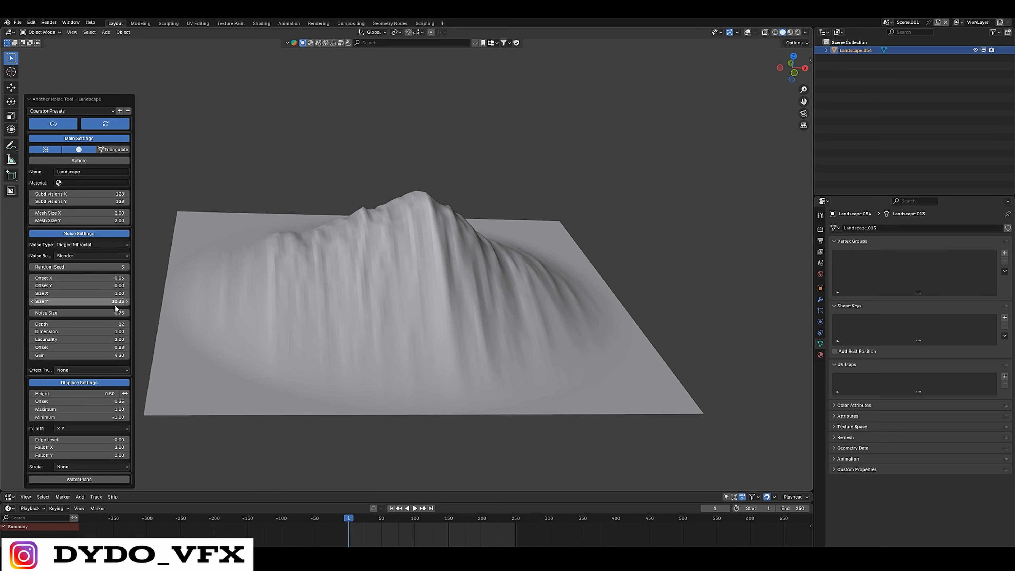
# Set the landscape's X and Y subdivisions to 50 and its lacunarity to 2.15, and inspect the smoothed mountain.
pyautogui.moveTo(89, 193); pyautogui.dragTo(89, 202)
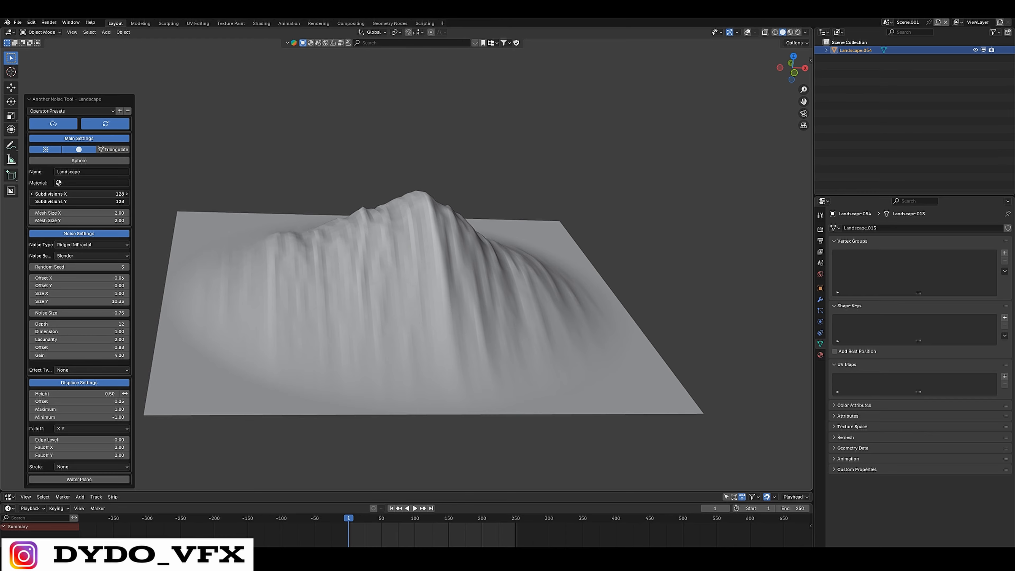
pyautogui.write('50')
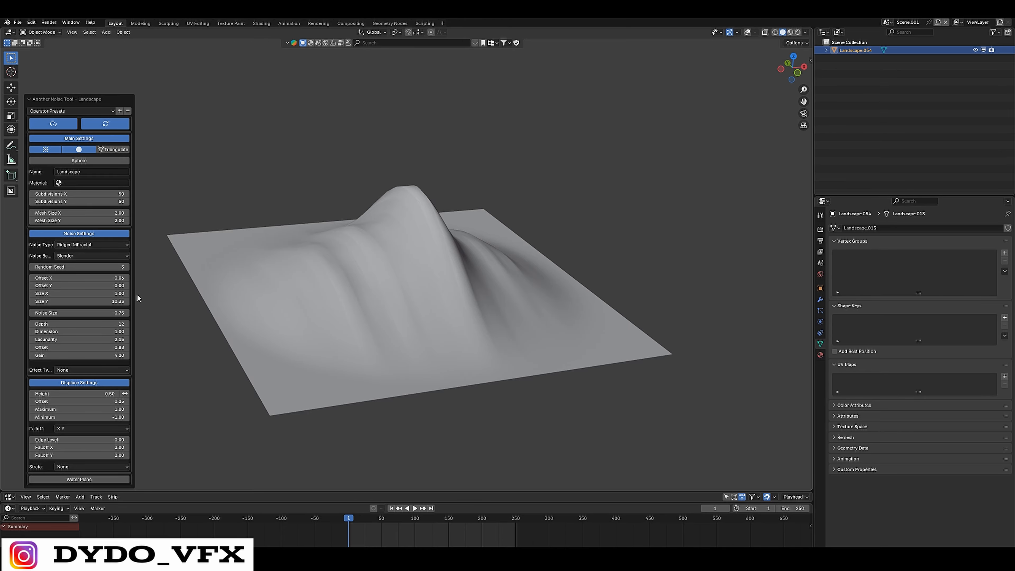
pyautogui.moveTo(447, 227); pyautogui.dragTo(318, 272, button='middle')
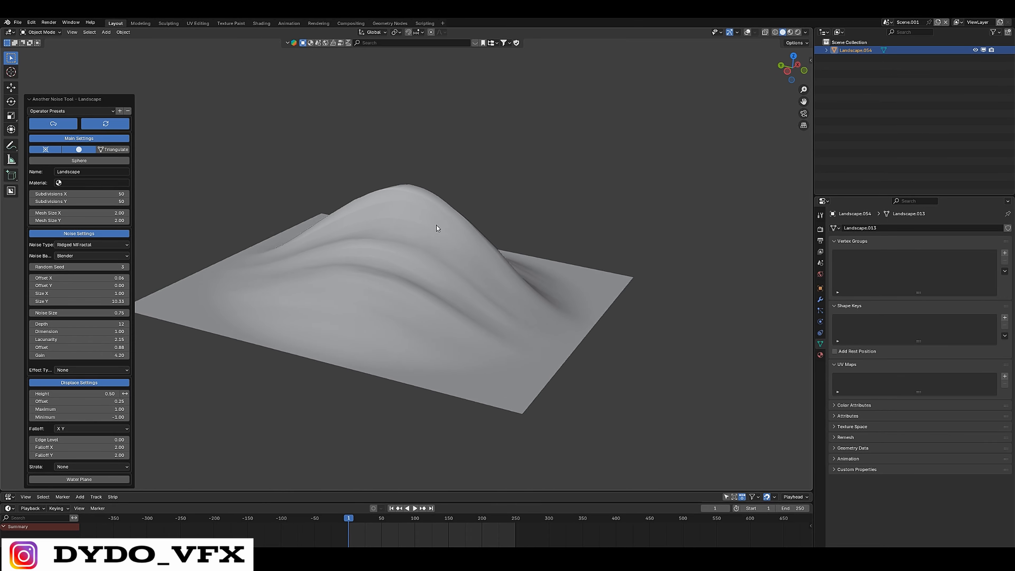
pyautogui.moveTo(436, 225); pyautogui.dragTo(459, 234, button='middle')
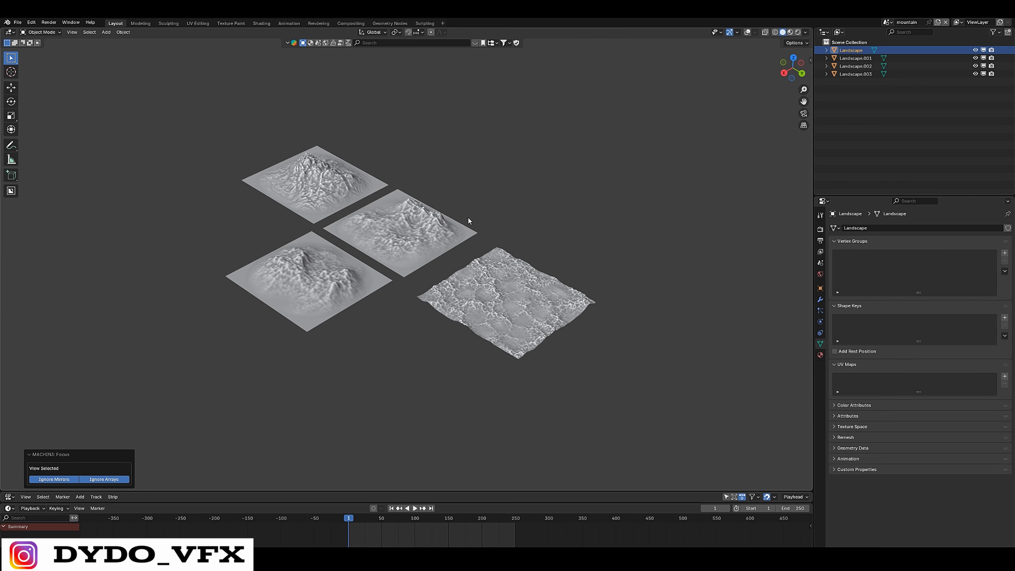
# Examine the four prepared landscape meshes in the mountain scene.
pyautogui.moveTo(188, 153); pyautogui.dragTo(541, 422)
pyautogui.scroll(3, 512, 333)
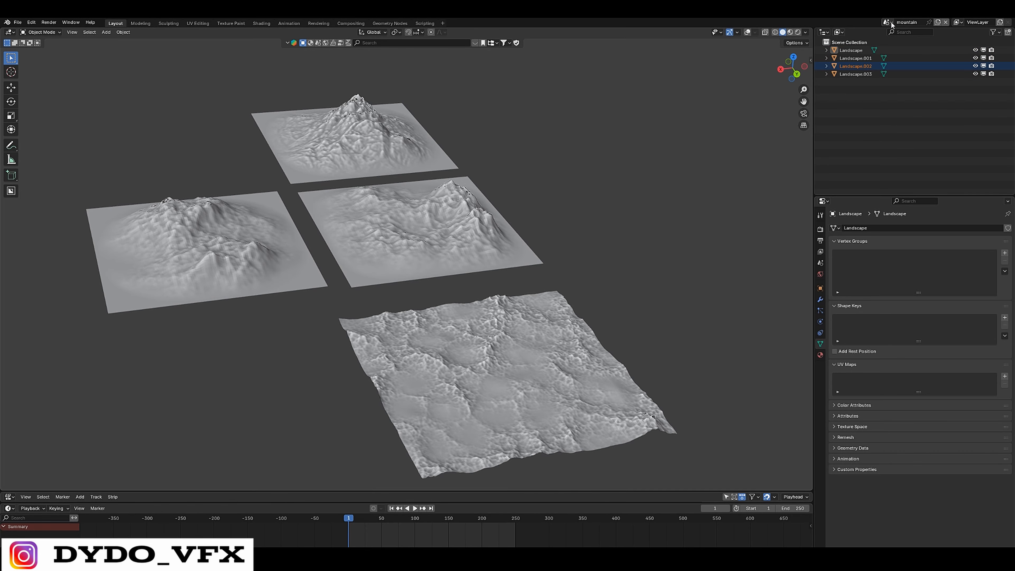
# Switch to the main scene and examine how the landscape meshes are arranged, from above and from the back view.
pyautogui.click(887, 22)
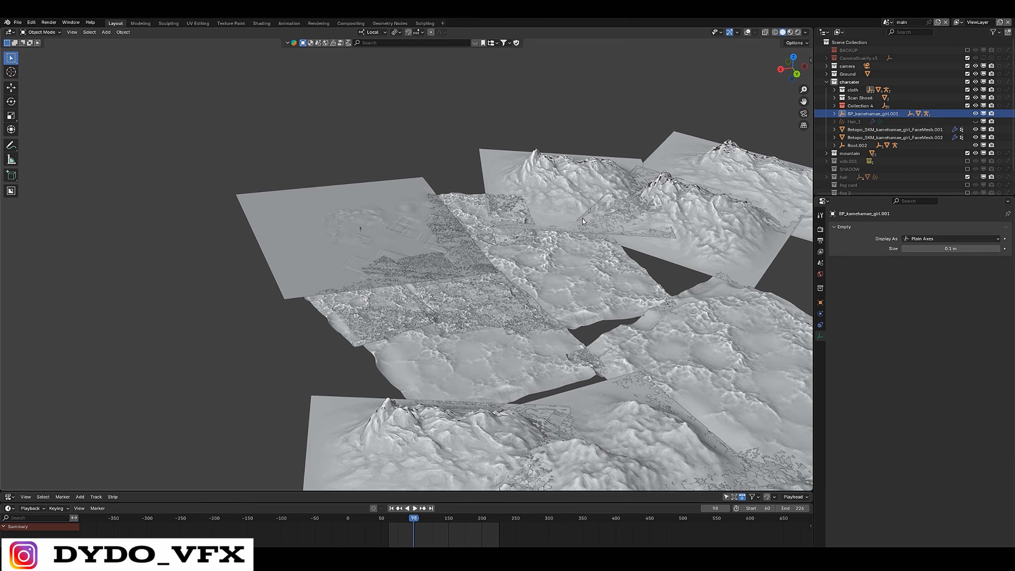
pyautogui.scroll(-3, 548, 249)
pyautogui.click(657, 301)
pyautogui.press('f')
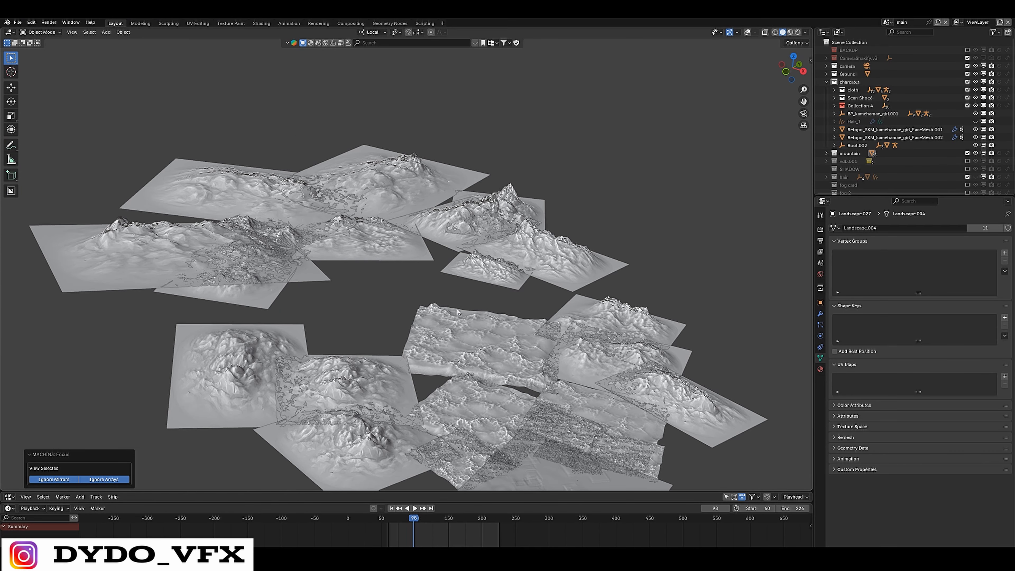
pyautogui.click(457, 308)
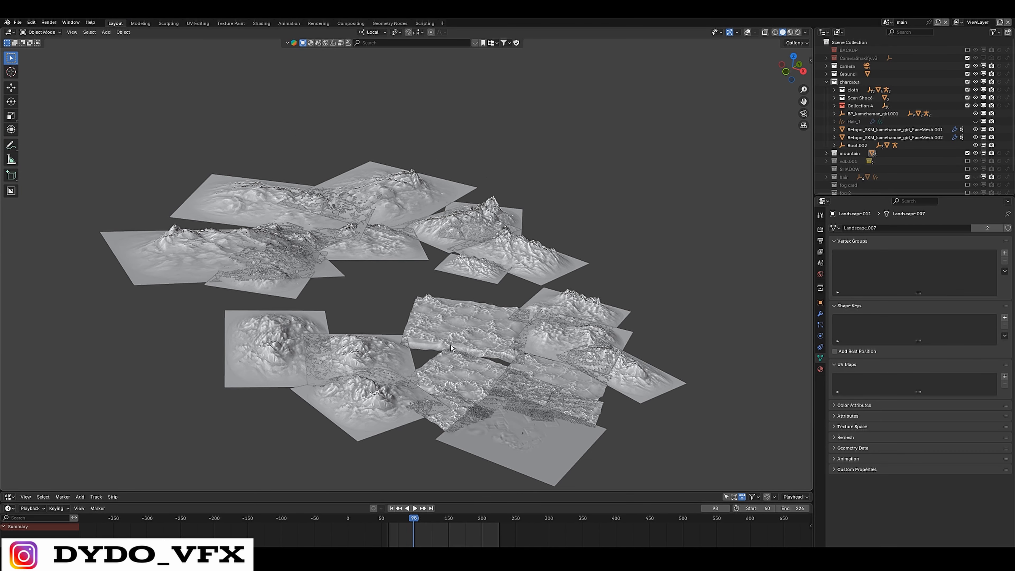
pyautogui.press('`')
pyautogui.click(742, 49)
pyautogui.scroll(2, 742, 48)
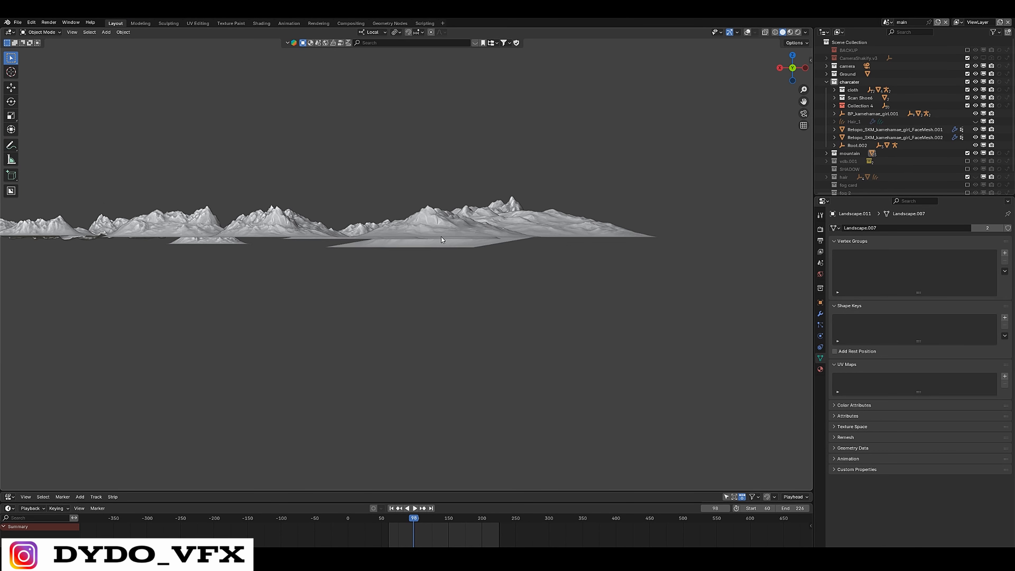
# Turn on the viewport overlays and examine the landscape arrangement in perspective and from the top view.
pyautogui.moveTo(742, 49); pyautogui.dragTo(732, 73, button='middle')
pyautogui.click(749, 34)
pyautogui.moveTo(372, 192); pyautogui.dragTo(400, 256, button='middle')
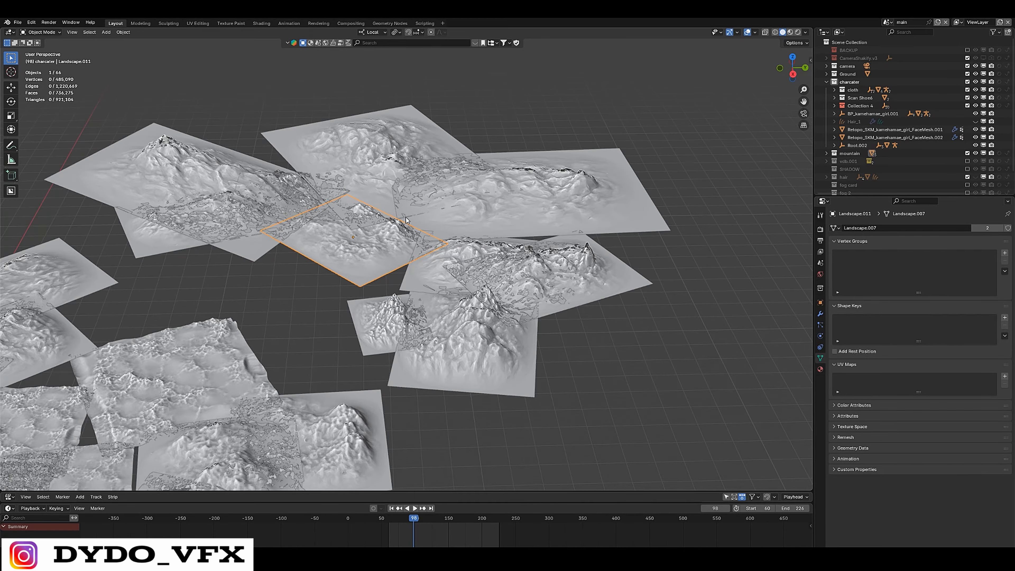
pyautogui.scroll(1, 414, 292)
pyautogui.press('`')
pyautogui.click(417, 258)
pyautogui.keyDown('shift'); pyautogui.moveTo(53, 107); pyautogui.dragTo(236, 172, button='middle'); pyautogui.keyUp('shift')
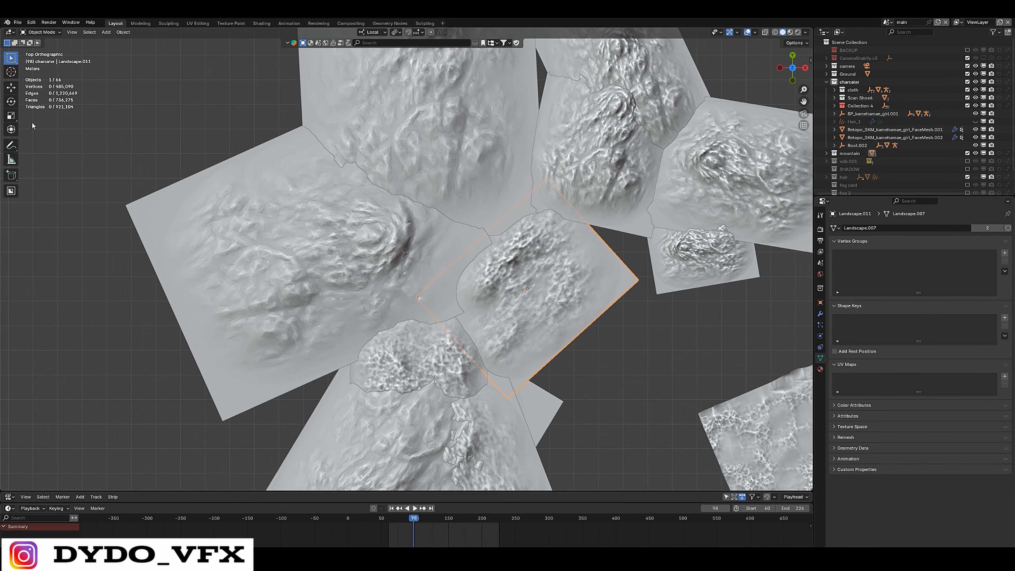
pyautogui.scroll(-6, 580, 320)
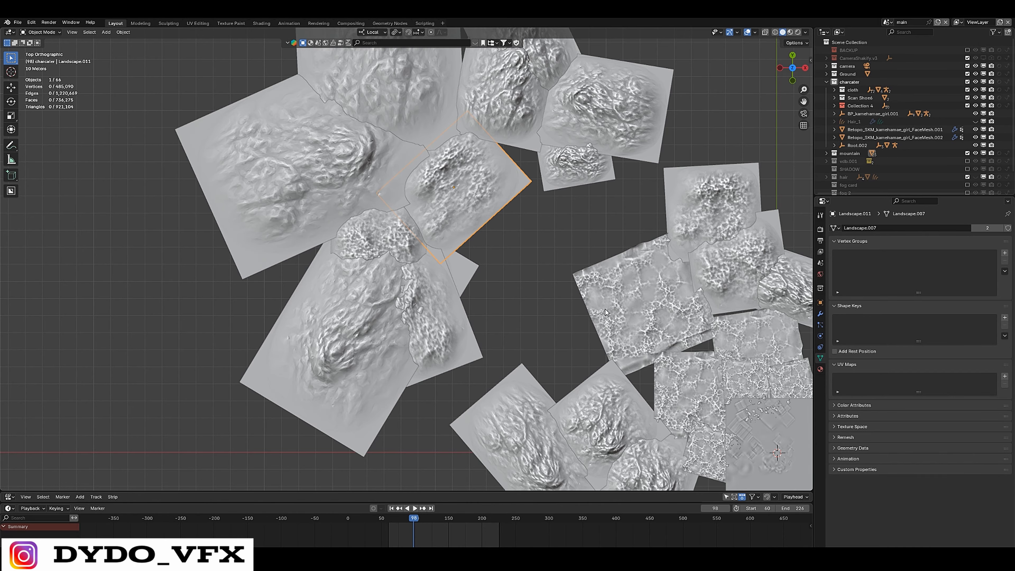
# Duplicate one of the rough terrain landscapes beside the ground plane and place the copy in empty space, about 223 m along X and 57 m along Y.
pyautogui.click(577, 229)
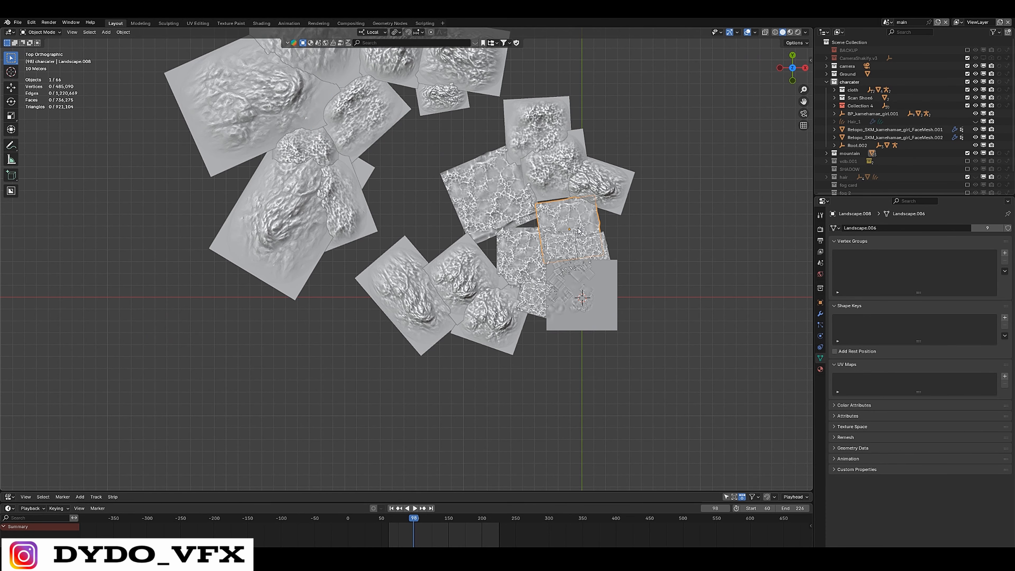
pyautogui.click(542, 264)
pyautogui.click(527, 264)
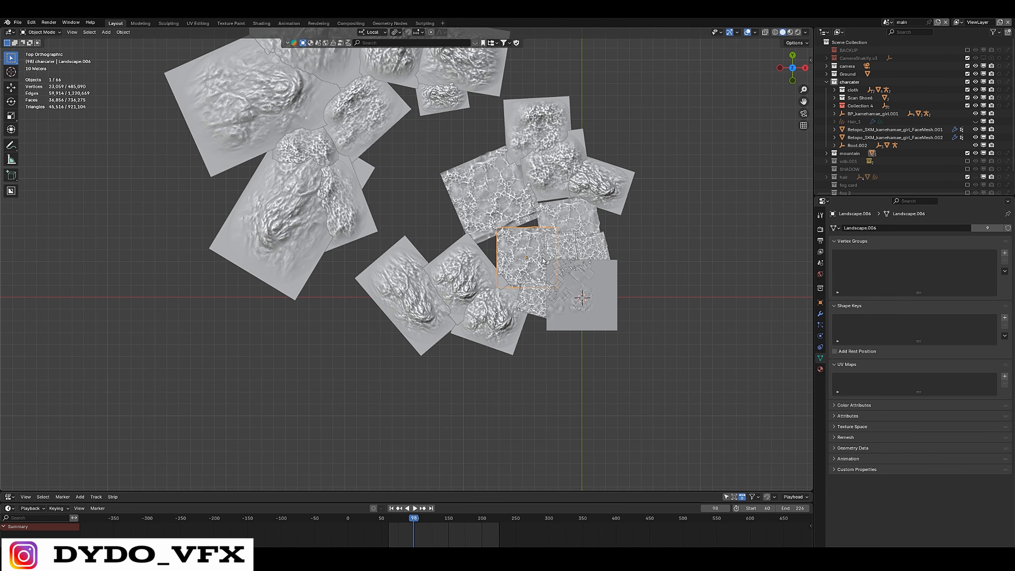
pyautogui.keyDown('shift'); pyautogui.moveTo(601, 273); pyautogui.dragTo(459, 301, button='middle'); pyautogui.keyUp('shift')
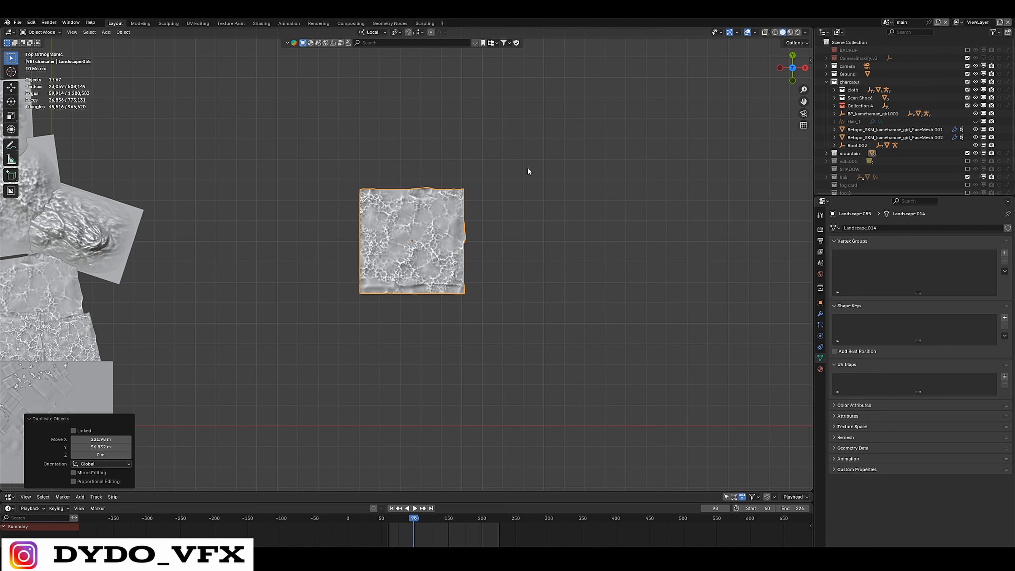
# Place a full duplicate of the isolated landscape about 60 m along X to compare the scene statistics, and delete it.
pyautogui.scroll(2, 552, 257)
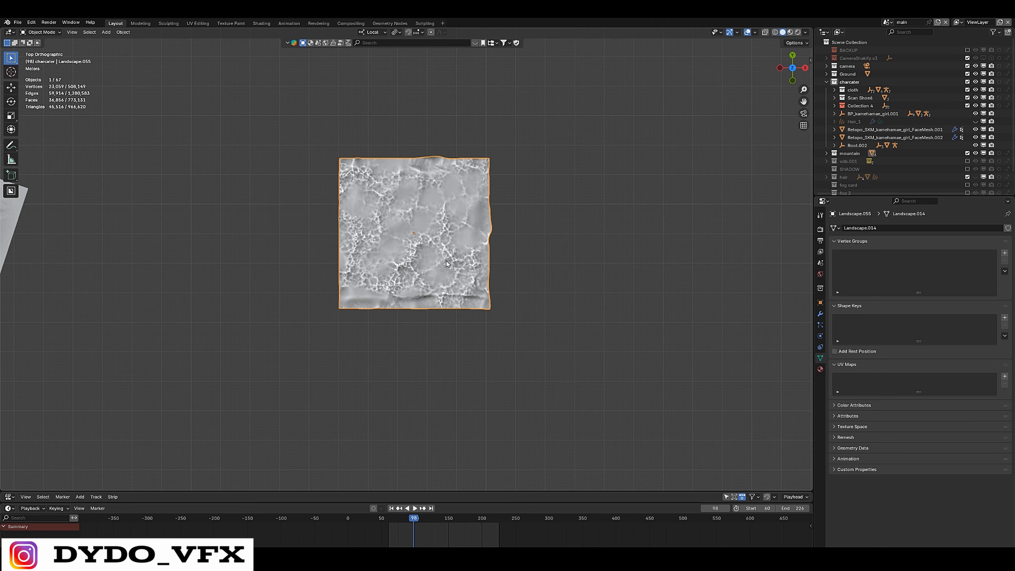
pyautogui.hotkey('shift', 'd')
pyautogui.click(511, 254)
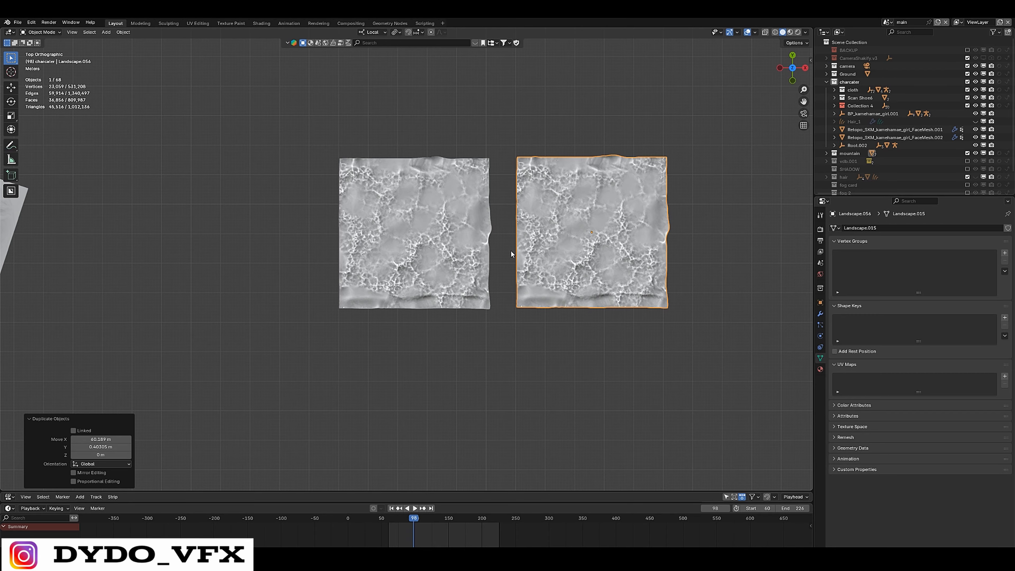
pyautogui.moveTo(648, 93); pyautogui.dragTo(548, 424)
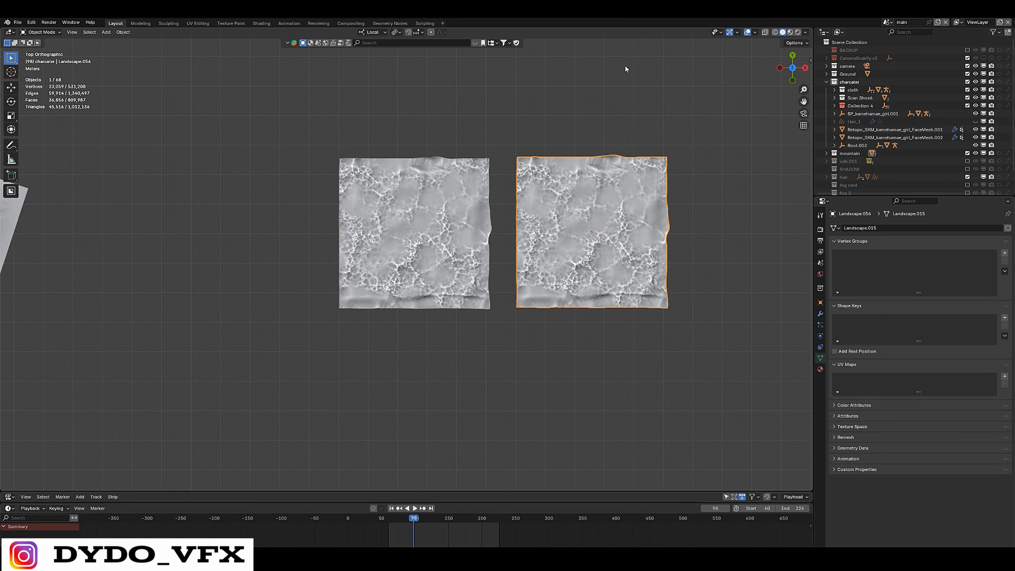
pyautogui.moveTo(628, 121); pyautogui.dragTo(327, 290)
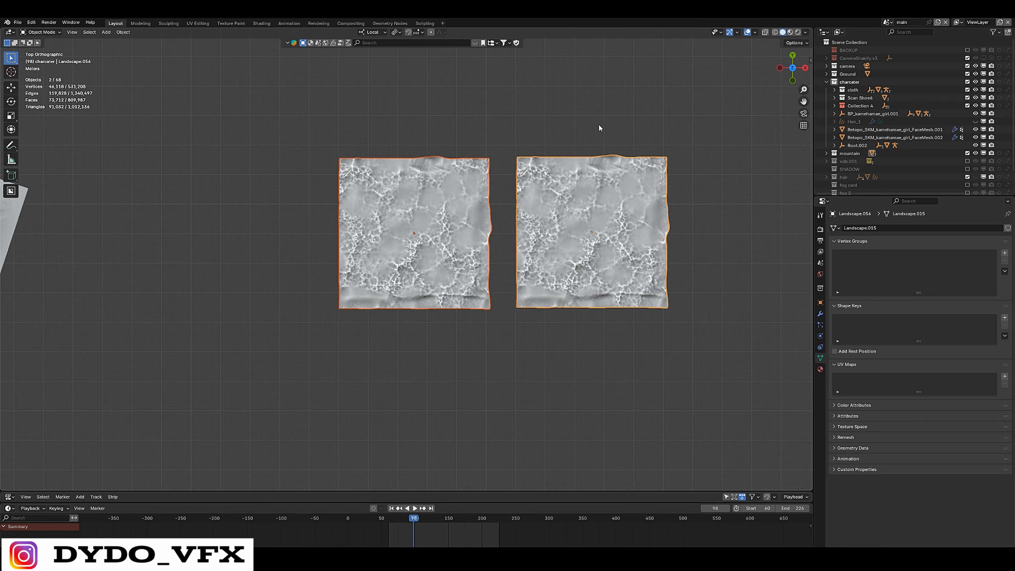
pyautogui.moveTo(732, 68); pyautogui.dragTo(556, 337)
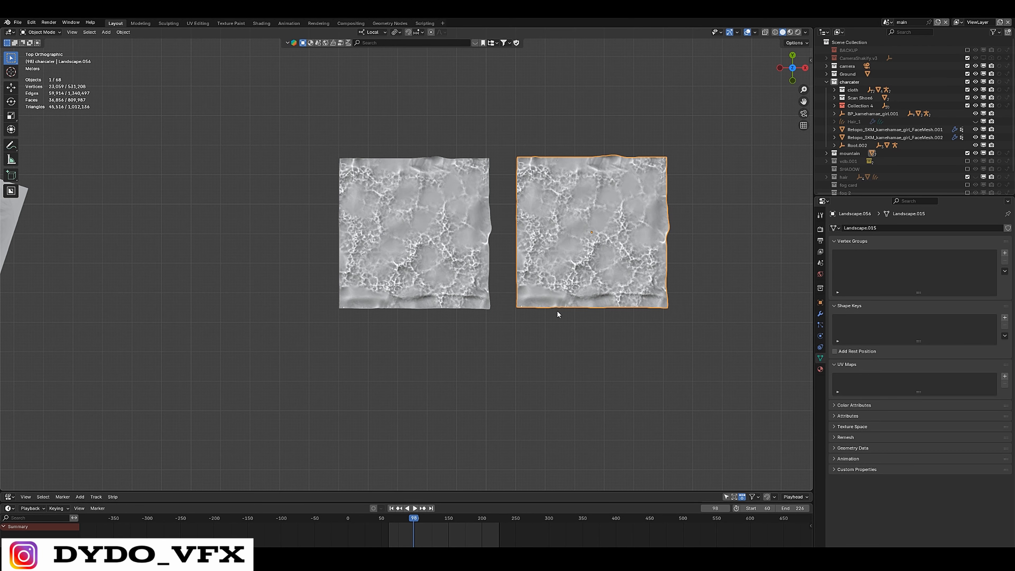
pyautogui.press('Delete')
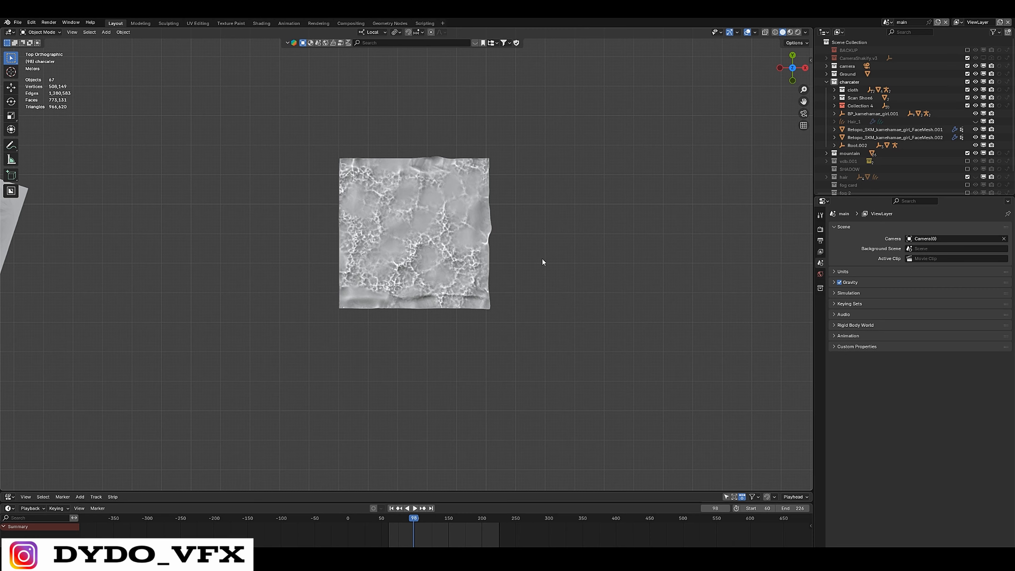
# Create a linked duplicate of the isolated landscape about 59 m along X, and select both to compare the scene statistics.
pyautogui.click(419, 286)
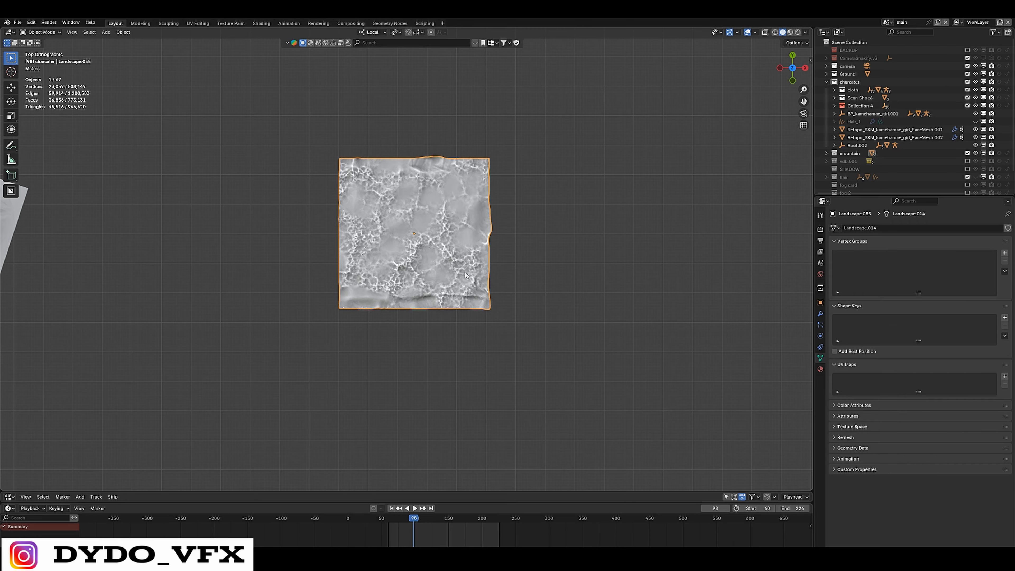
pyautogui.hotkey('alt', 'd')
pyautogui.click(639, 271)
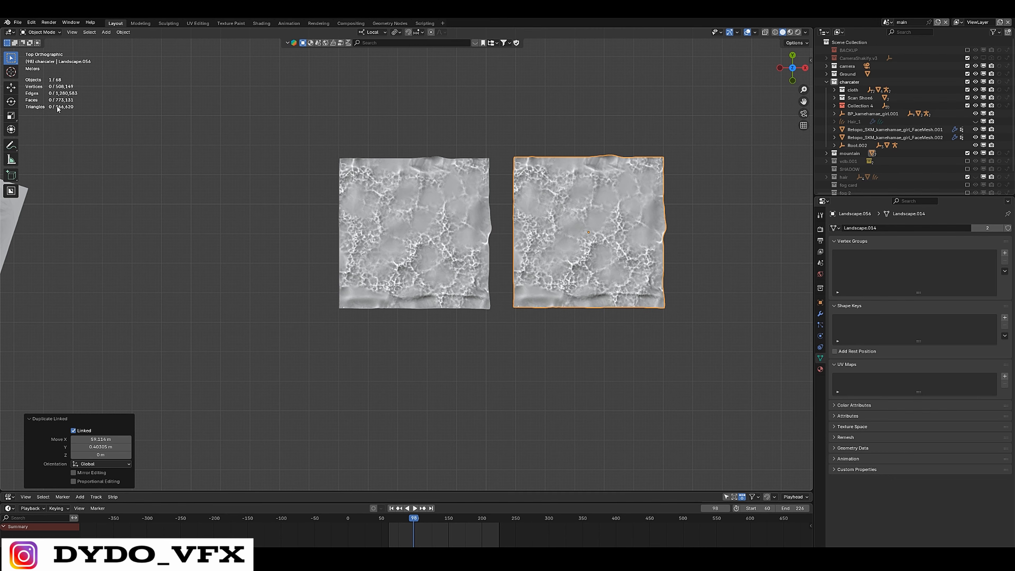
pyautogui.moveTo(663, 122); pyautogui.dragTo(257, 345)
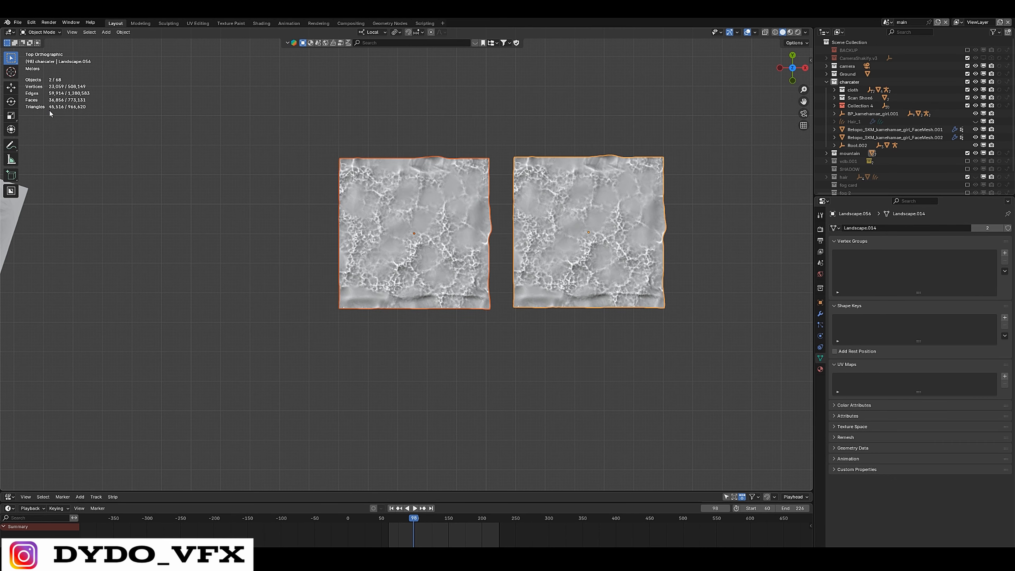
pyautogui.moveTo(668, 103); pyautogui.dragTo(623, 318)
# Examine the main landscape arrangement in perspective and select the large rough terrain mesh in its middle.
pyautogui.scroll(-3, 567, 246)
pyautogui.keyDown('shift'); pyautogui.moveTo(326, 320); pyautogui.dragTo(606, 291, button='middle'); pyautogui.keyUp('shift')
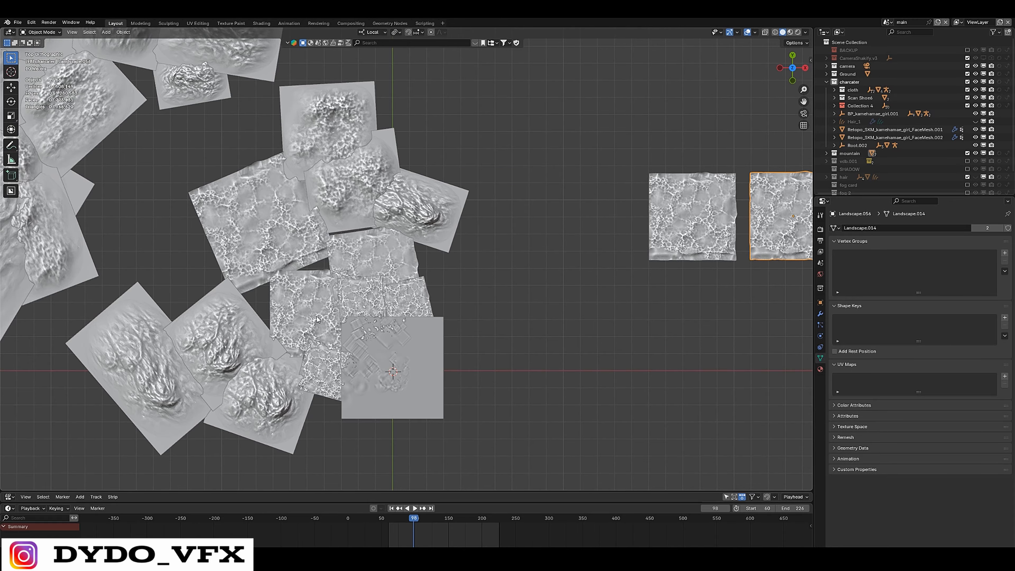
pyautogui.moveTo(282, 312); pyautogui.dragTo(535, 248, button='middle')
pyautogui.scroll(1, 472, 228)
pyautogui.moveTo(473, 228); pyautogui.dragTo(420, 211, button='middle')
pyautogui.scroll(-3, 597, 170)
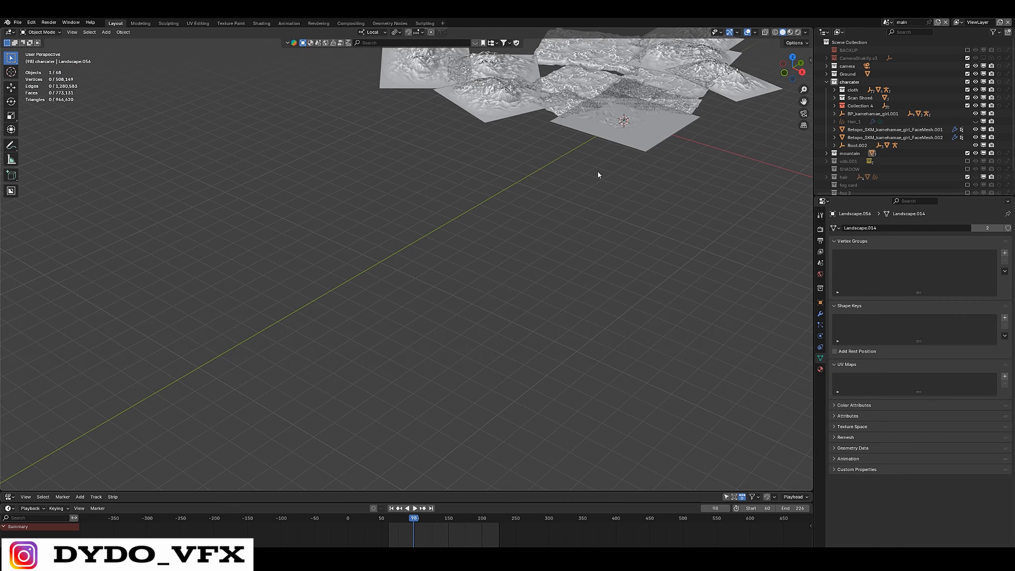
pyautogui.keyDown('shift'); pyautogui.moveTo(598, 171); pyautogui.dragTo(447, 401, button='middle'); pyautogui.keyUp('shift')
pyautogui.scroll(3, 446, 401)
pyautogui.click(536, 232)
pyautogui.scroll(-2, 602, 161)
pyautogui.keyDown('shift'); pyautogui.moveTo(602, 160); pyautogui.dragTo(580, 219, button='middle'); pyautogui.keyUp('shift')
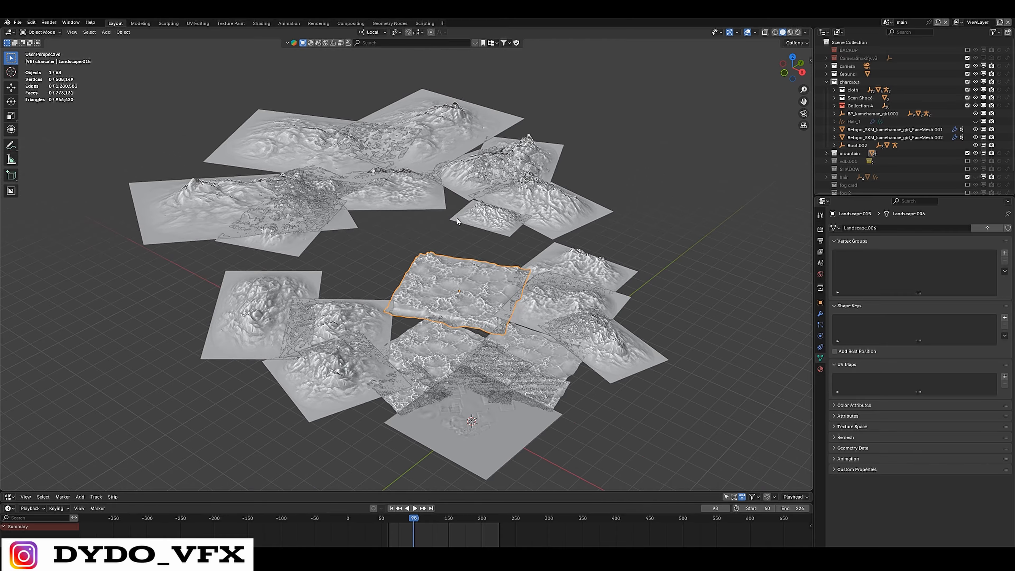
# Select the distant row of mountain meshes and examine how the foreground, middle and background landscapes are layered.
pyautogui.click(249, 203)
pyautogui.moveTo(690, 119); pyautogui.dragTo(124, 220)
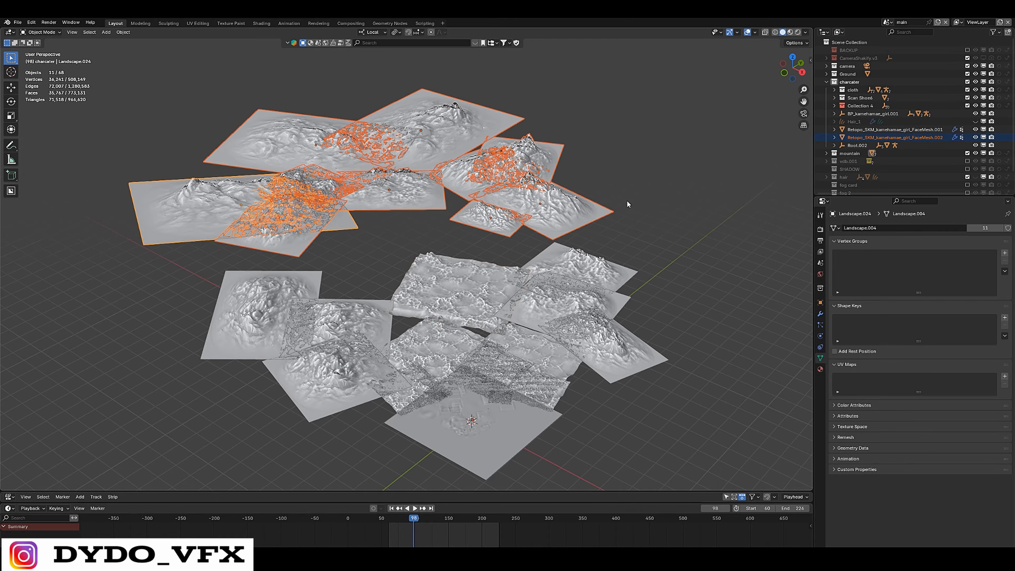
pyautogui.moveTo(512, 262); pyautogui.dragTo(497, 240, button='middle')
pyautogui.scroll(4, 560, 320)
pyautogui.keyDown('shift'); pyautogui.moveTo(636, 376); pyautogui.dragTo(662, 274, button='middle'); pyautogui.keyUp('shift')
pyautogui.scroll(3, 445, 267)
pyautogui.keyDown('shift'); pyautogui.moveTo(444, 267); pyautogui.dragTo(608, 256, button='middle'); pyautogui.keyUp('shift')
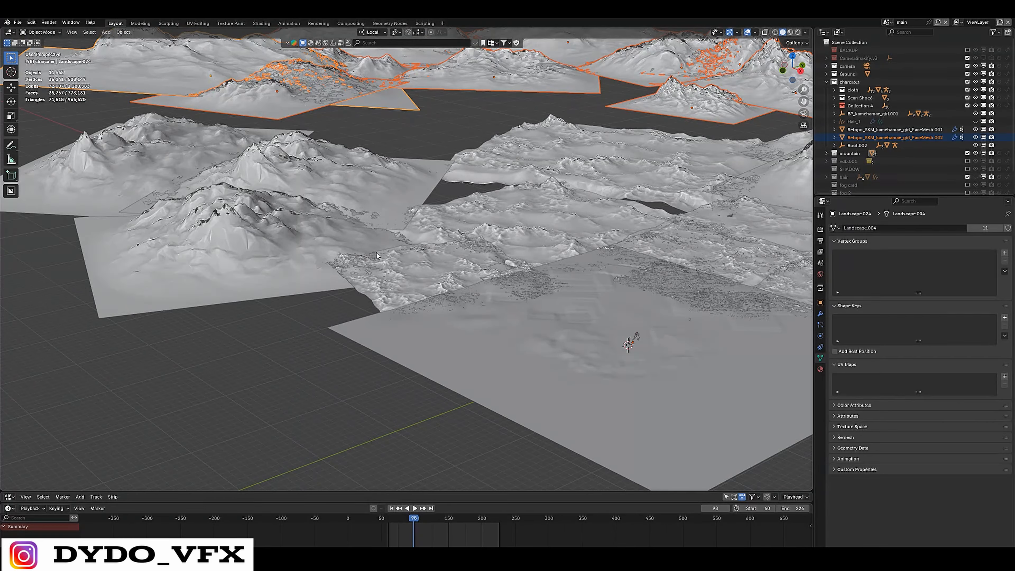
pyautogui.scroll(2, 249, 221)
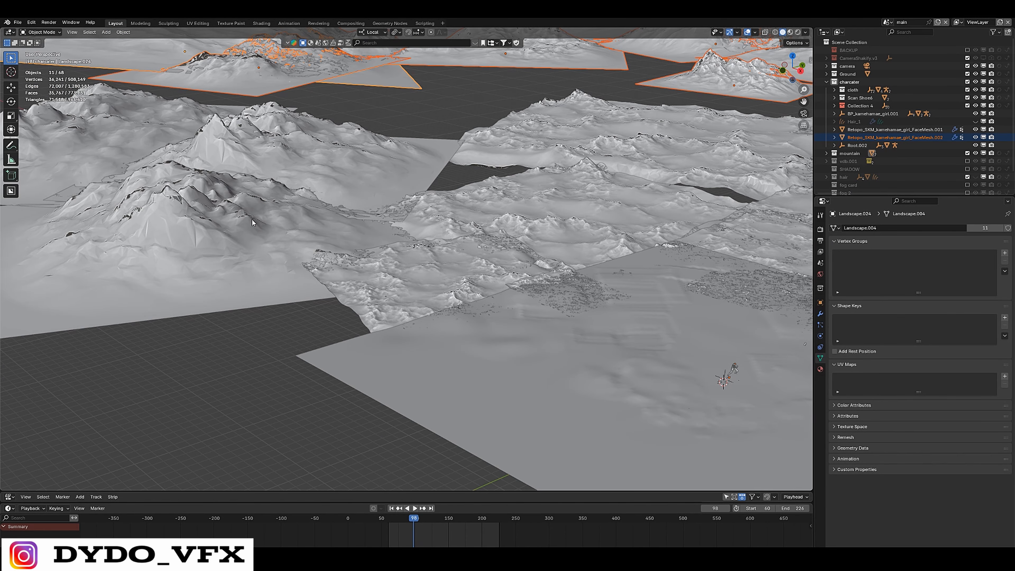
pyautogui.scroll(1, 251, 218)
pyautogui.keyDown('shift'); pyautogui.moveTo(514, 260); pyautogui.dragTo(373, 275, button='middle'); pyautogui.keyUp('shift')
pyautogui.scroll(-6, 546, 235)
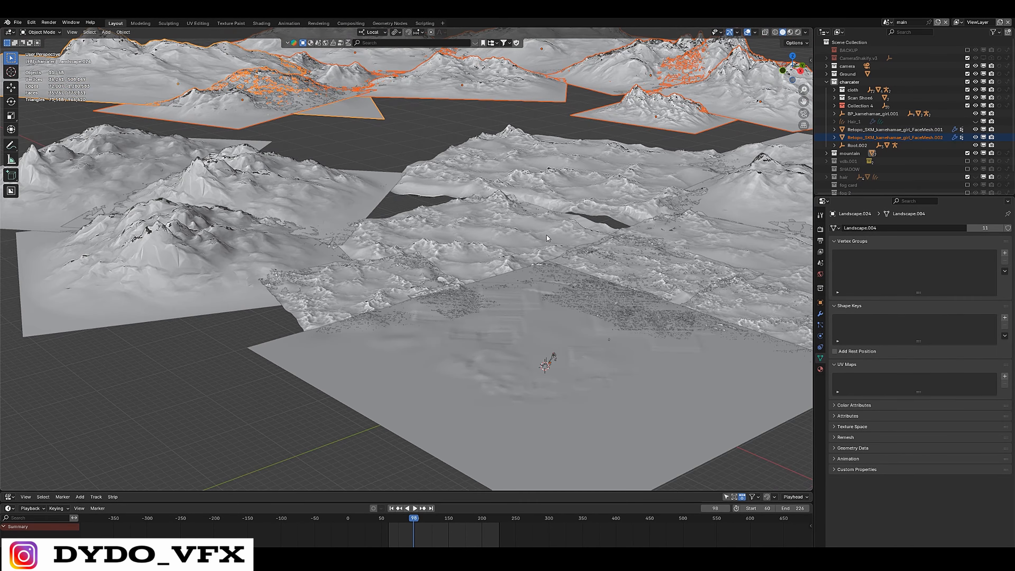
pyautogui.moveTo(547, 234); pyautogui.dragTo(558, 238, button='middle')
pyautogui.keyDown('shift'); pyautogui.moveTo(523, 228); pyautogui.dragTo(176, 256, button='middle'); pyautogui.keyUp('shift')
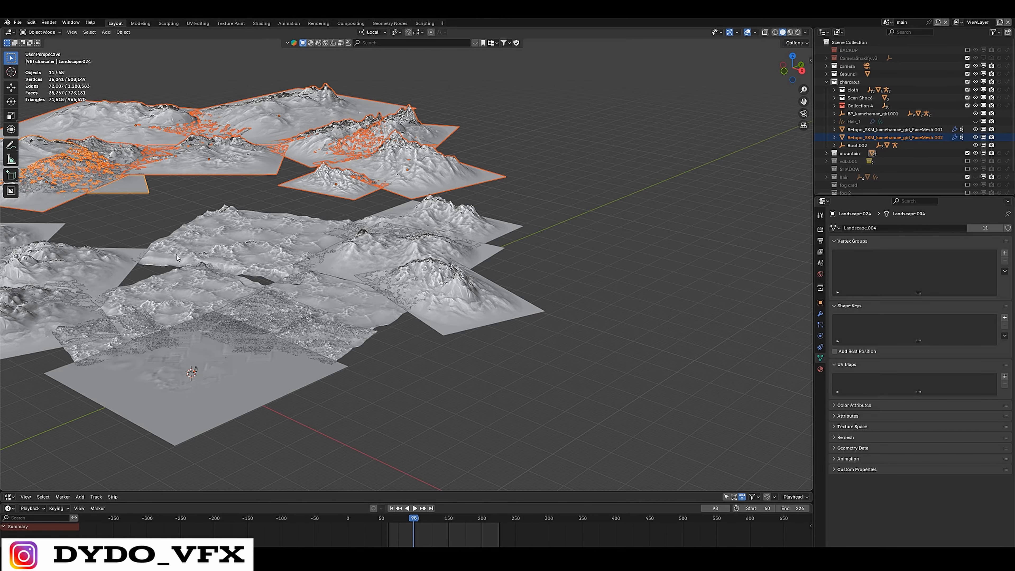
# Look through the camera with the charcater collection excluded from the view layer, and examine the mountain backdrop with nothing selected.
pyautogui.press('KP_0')
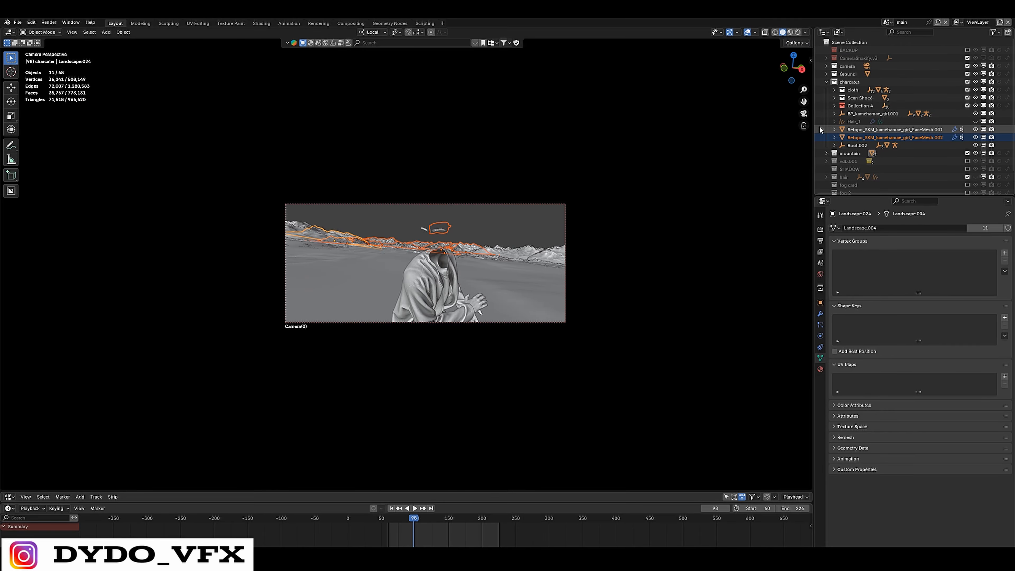
pyautogui.click(827, 82)
pyautogui.click(968, 82)
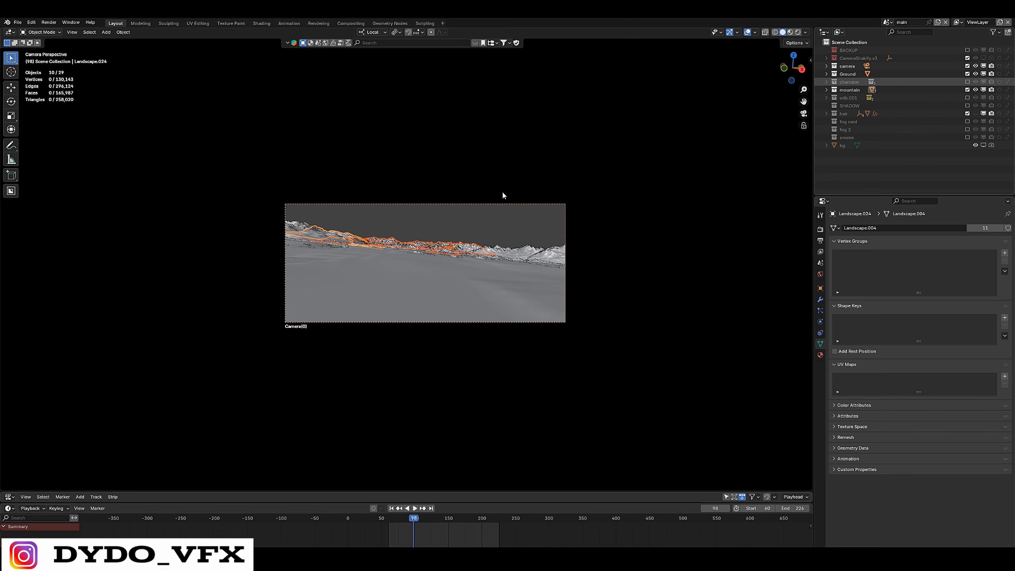
pyautogui.click(645, 211)
pyautogui.scroll(6, 373, 271)
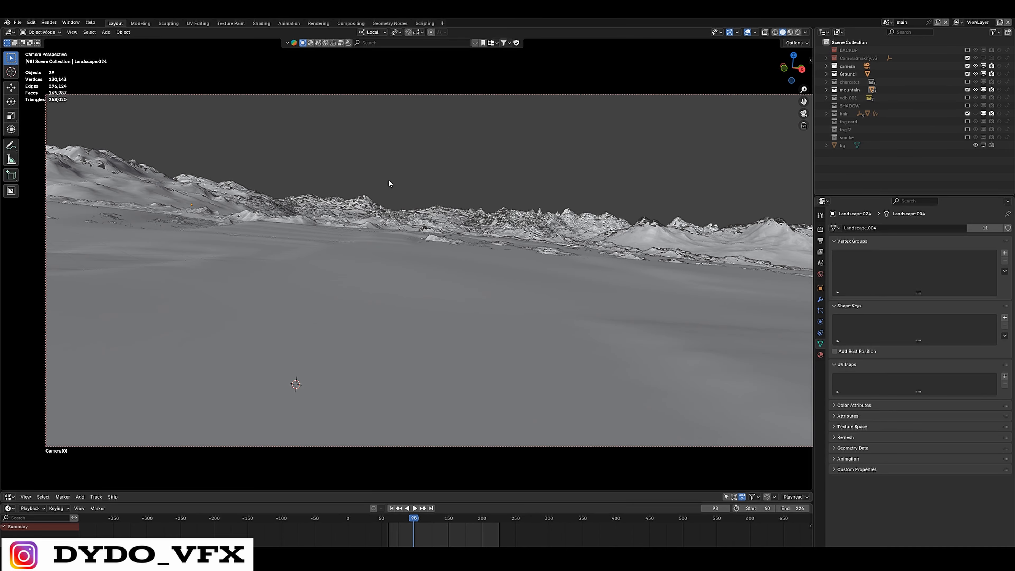
pyautogui.scroll(-3, 389, 180)
pyautogui.scroll(2, 258, 231)
pyautogui.keyDown('shift'); pyautogui.moveTo(431, 256); pyautogui.dragTo(116, 180, button='middle'); pyautogui.keyUp('shift')
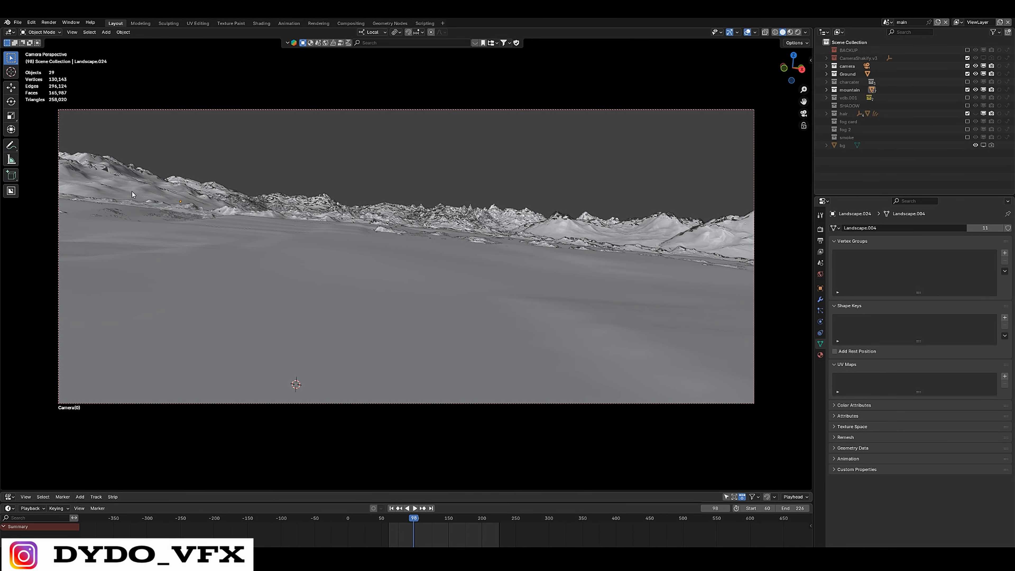
# Select the ground plane, examine its uneven surface up close, and check the available interaction modes such as Sculpt Mode.
pyautogui.click(435, 284)
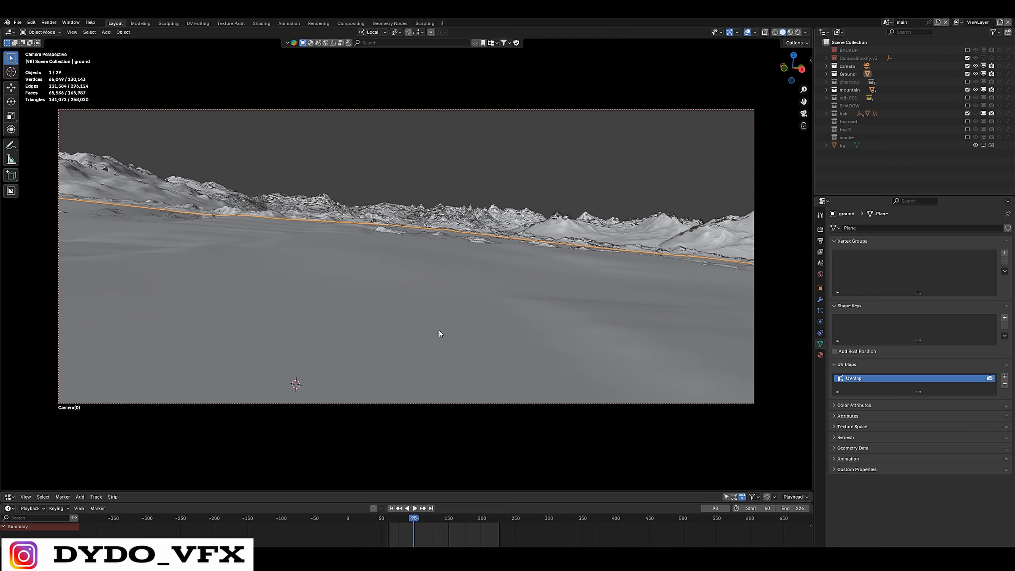
pyautogui.scroll(-3, 409, 321)
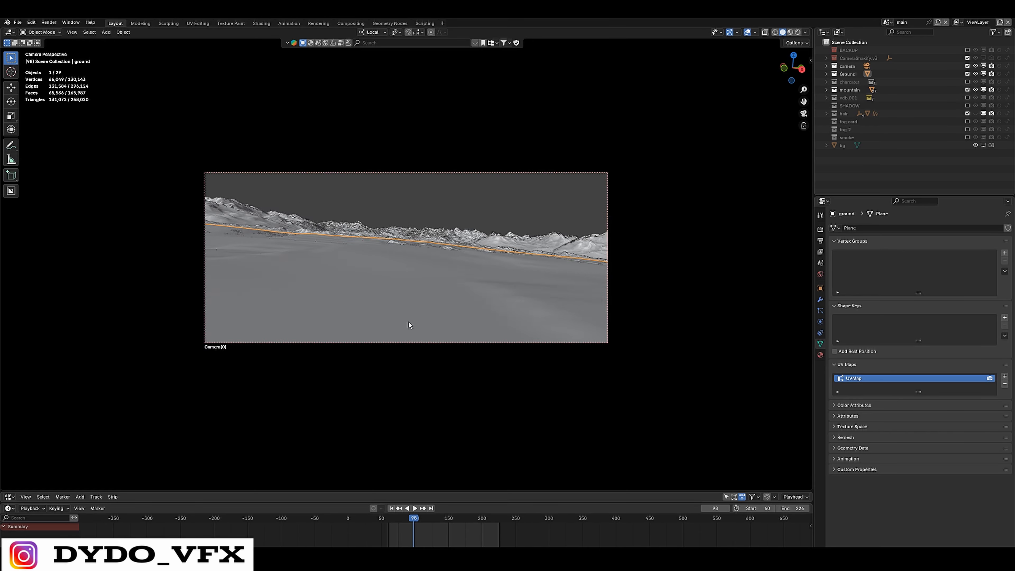
pyautogui.moveTo(409, 321); pyautogui.dragTo(269, 196, button='middle')
pyautogui.scroll(-10, 478, 298)
pyautogui.scroll(-5, 478, 297)
pyautogui.scroll(5, 418, 321)
pyautogui.scroll(5, 381, 260)
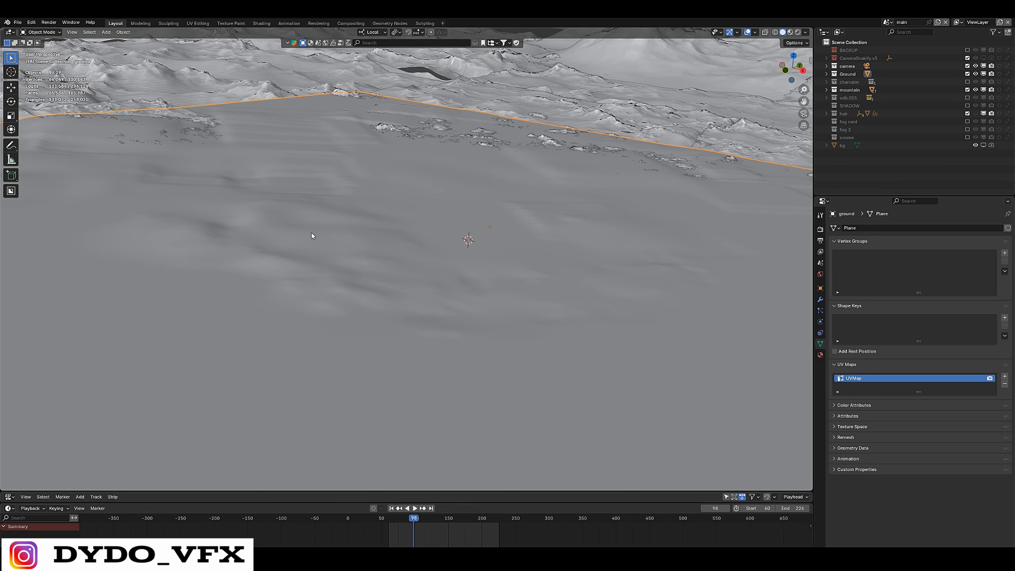
pyautogui.click(40, 32)
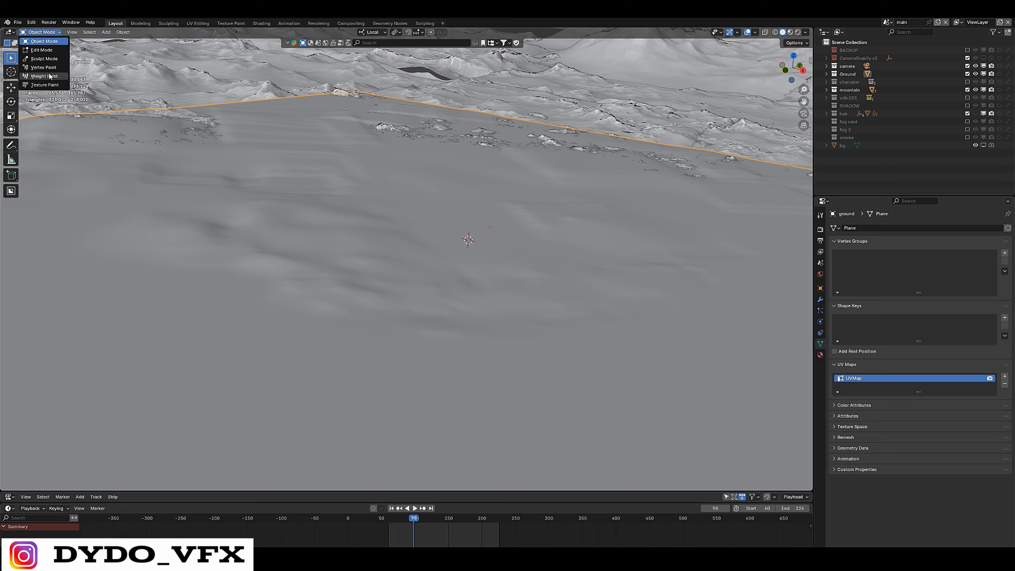
pyautogui.click(44, 59)
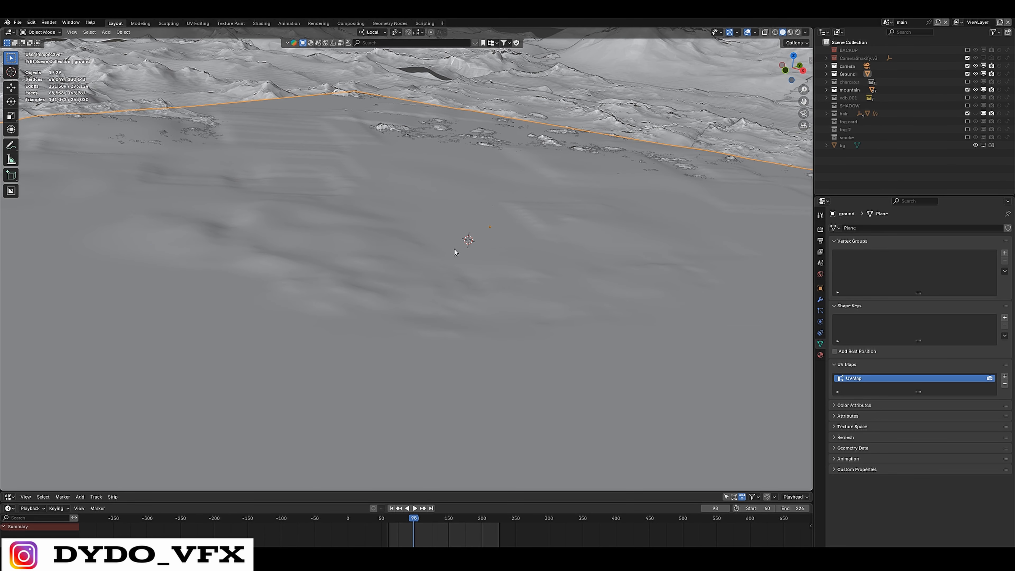
# Return to the camera view and fit the camera frame to the viewport to review the ground and mountains.
pyautogui.scroll(-1, 454, 249)
pyautogui.keyDown('shift'); pyautogui.moveTo(497, 246); pyautogui.dragTo(465, 228, button='middle'); pyautogui.keyUp('shift')
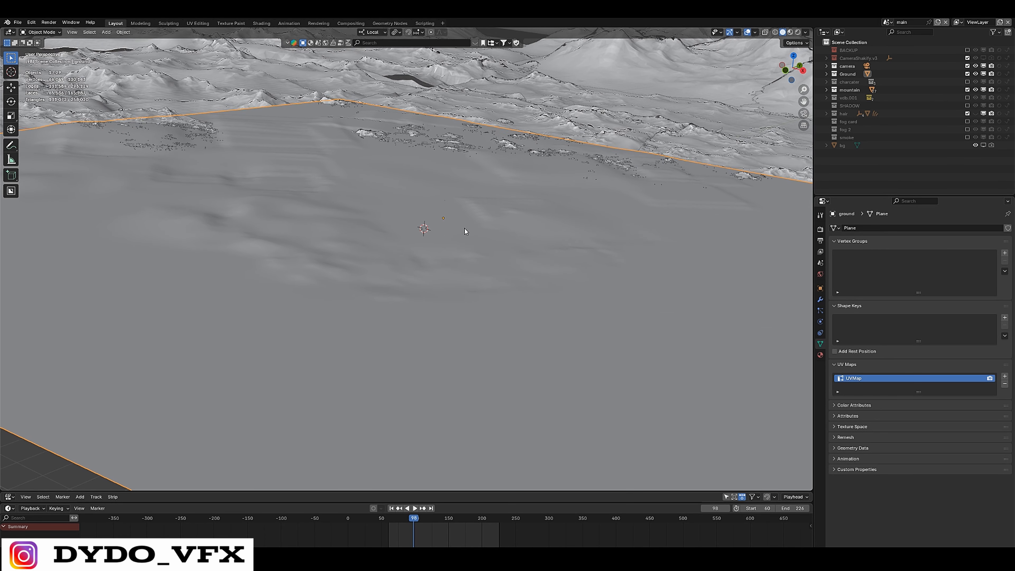
pyautogui.scroll(-1, 483, 232)
pyautogui.press('KP_0')
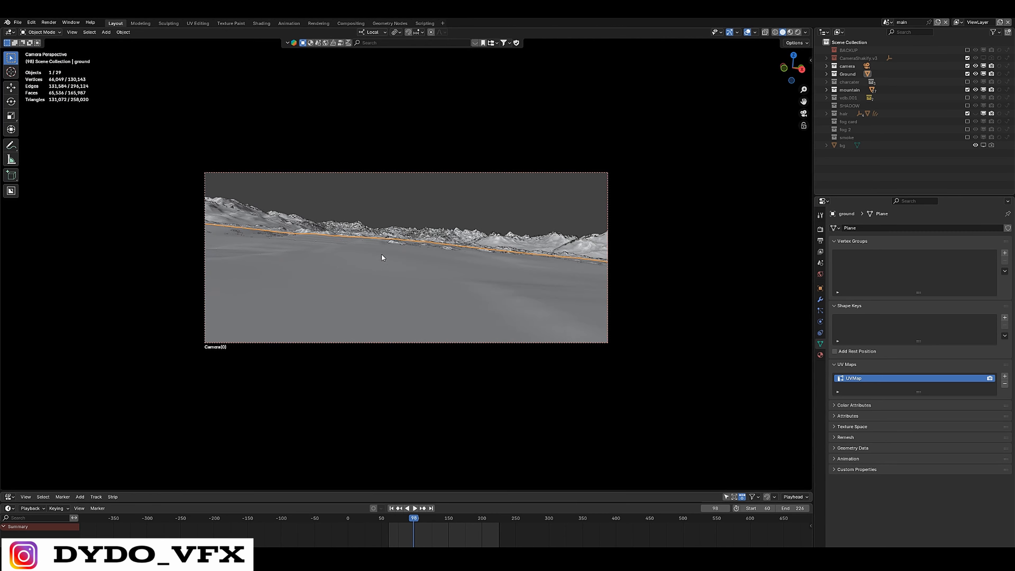
pyautogui.press('Home')
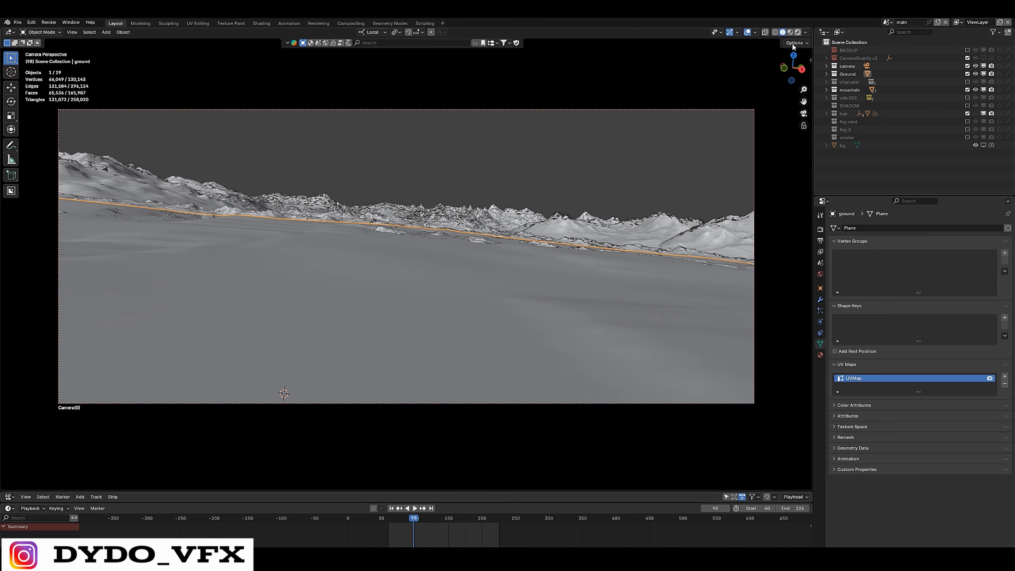
# Preview the ground's displaced cracks in rendered shading, including up close, and return the viewport to solid shading.
pyautogui.click(798, 32)
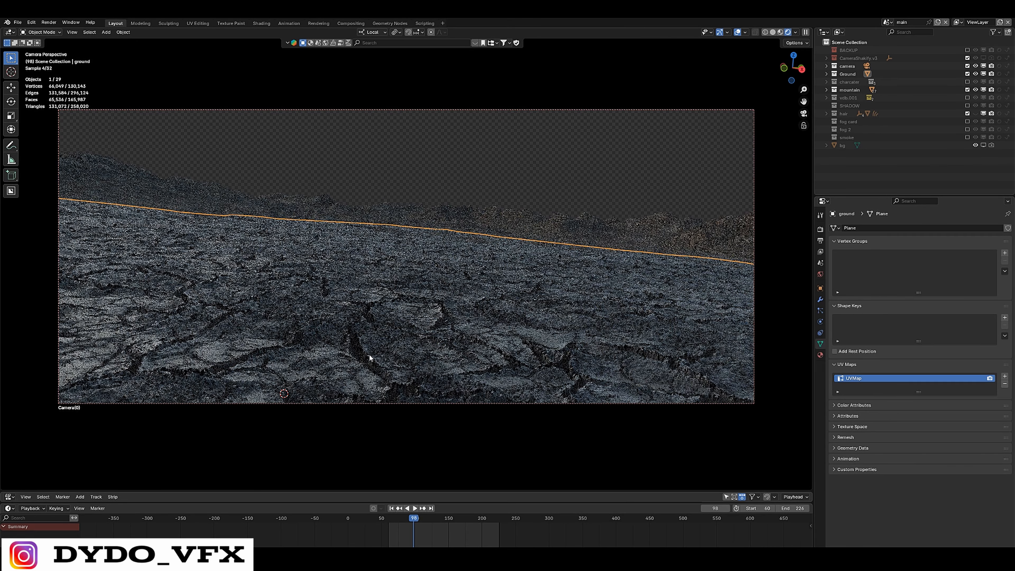
pyautogui.scroll(4, 458, 330)
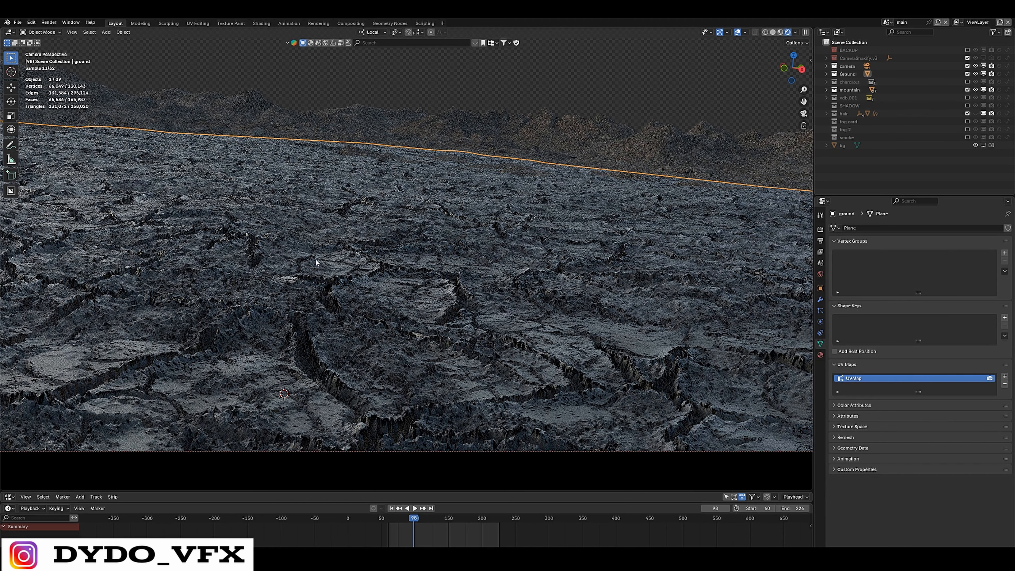
pyautogui.scroll(-3, 307, 314)
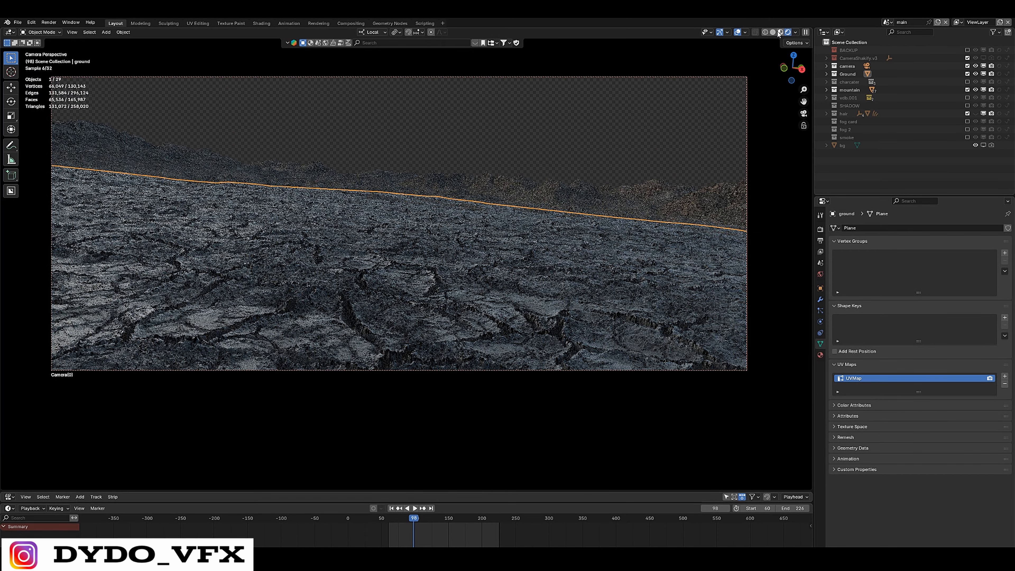
pyautogui.click(773, 32)
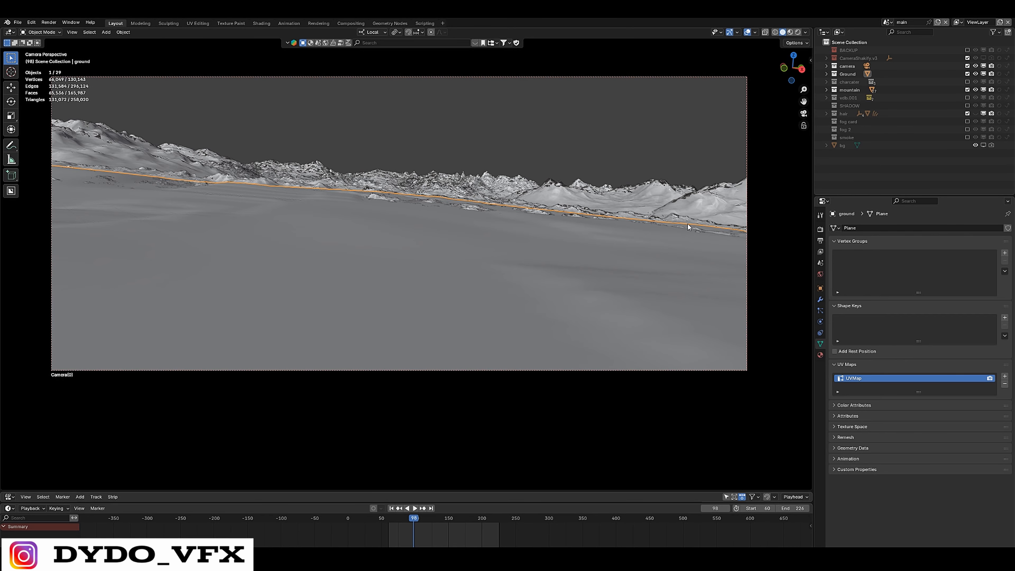
# Open a Shader Editor area beneath the viewport and frame the rocks and extra displacement groups of the Cracked Ground.001 material.
pyautogui.moveTo(663, 493); pyautogui.dragTo(15, 242)
pyautogui.click(9, 245)
pyautogui.click(16, 305)
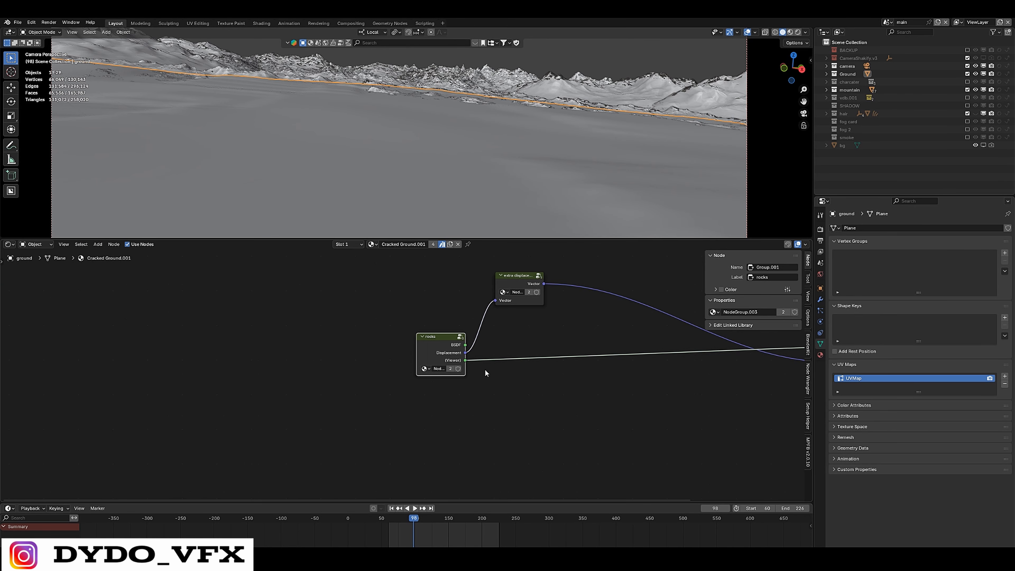
pyautogui.press('Home')
pyautogui.scroll(8, 381, 393)
pyautogui.moveTo(371, 397); pyautogui.dragTo(263, 416, button='middle')
# Reposition the rocks and extra displacement group nodes in the ground material.
pyautogui.moveTo(347, 340); pyautogui.dragTo(390, 360)
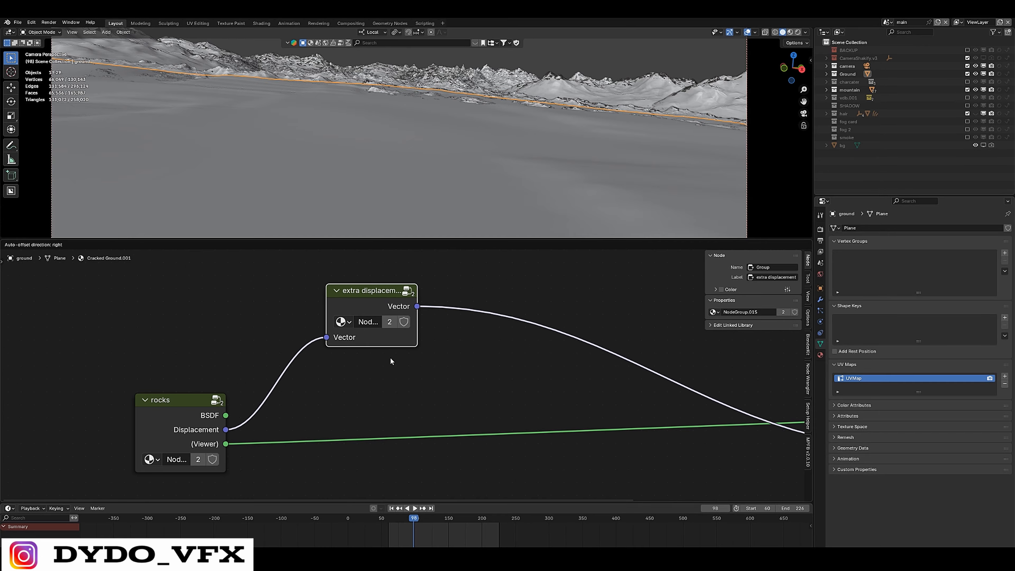
pyautogui.scroll(-3, 229, 395)
pyautogui.moveTo(217, 394); pyautogui.dragTo(215, 364)
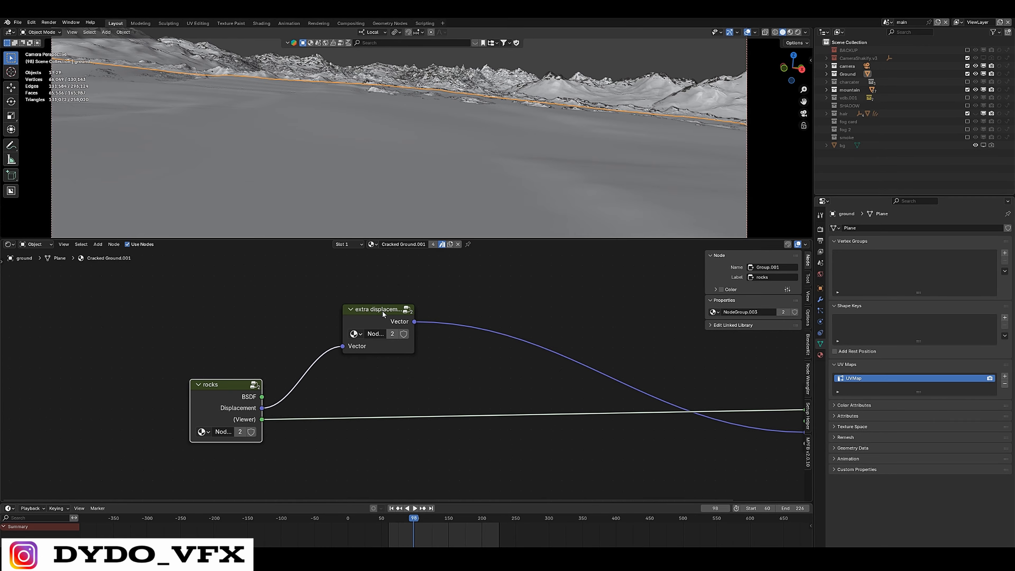
pyautogui.moveTo(381, 310)
pyautogui.mouseDown()
pyautogui.moveTo(394, 297)
pyautogui.moveTo(348, 293)
pyautogui.moveTo(379, 291)
pyautogui.mouseUp()
pyautogui.moveTo(407, 395); pyautogui.dragTo(432, 376, button='middle')
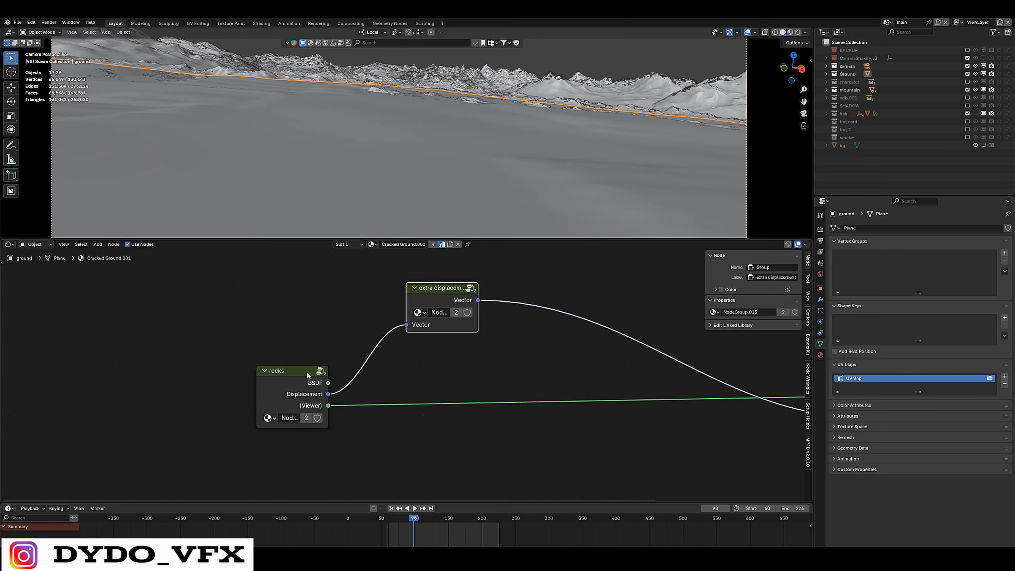
# Enter the rocks node group, bring its whole node network into view, and select the framed image texture nodes.
pyautogui.moveTo(534, 266); pyautogui.dragTo(379, 394)
pyautogui.press('Tab')
pyautogui.scroll(-4, 415, 394)
pyautogui.scroll(-5, 432, 389)
pyautogui.moveTo(248, 424); pyautogui.dragTo(470, 406, button='middle')
pyautogui.scroll(-5, 469, 406)
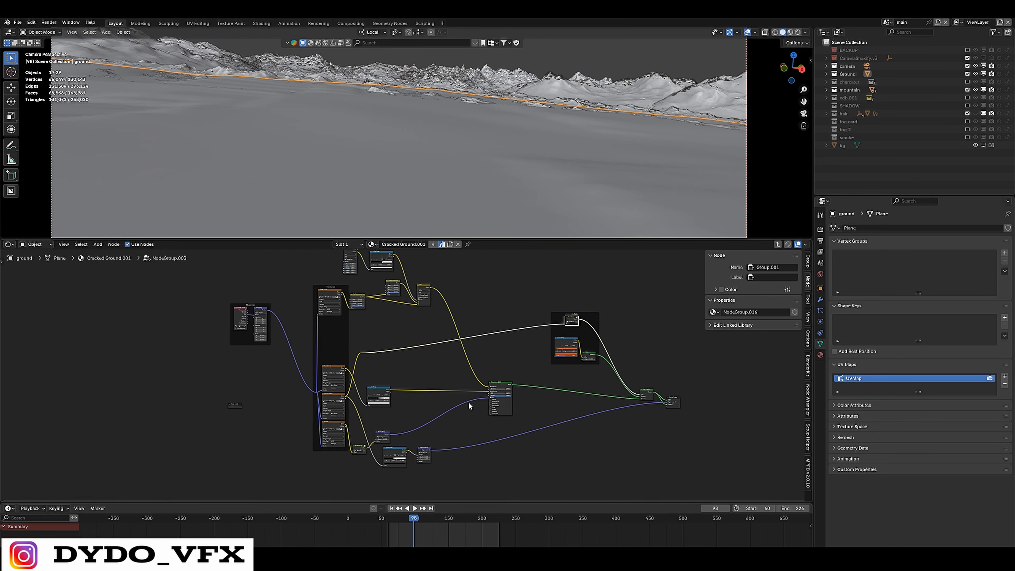
pyautogui.moveTo(310, 302); pyautogui.dragTo(344, 501)
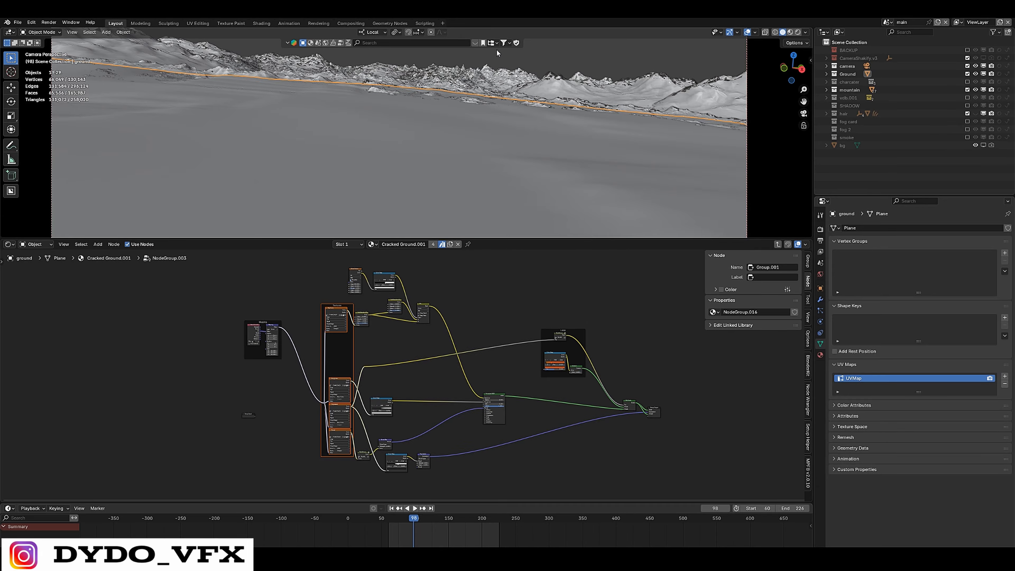
# Search the online asset library's materials for "rocks".
pyautogui.click(312, 43)
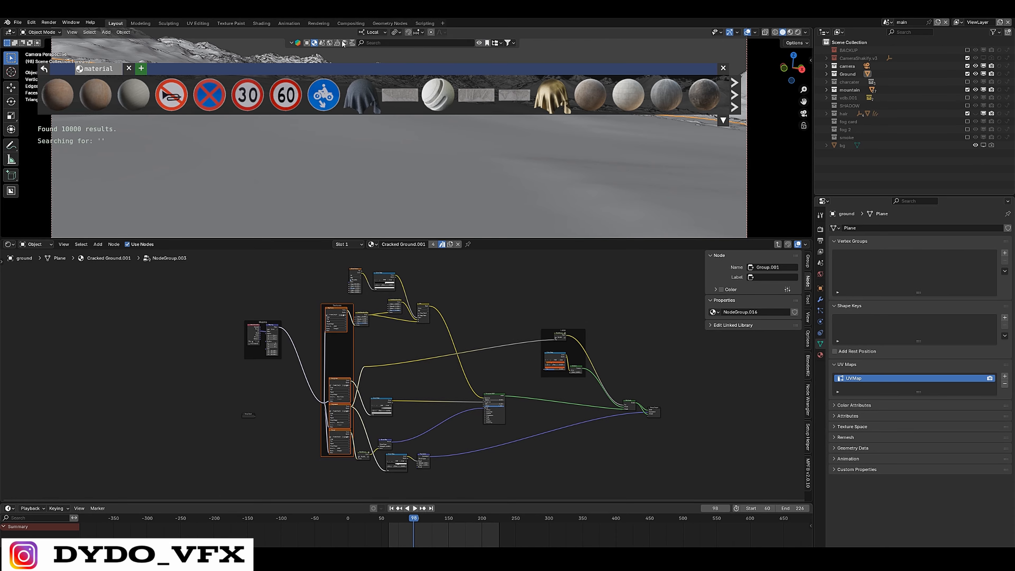
pyautogui.click(387, 43)
pyautogui.write('rocks')
pyautogui.press('Return')
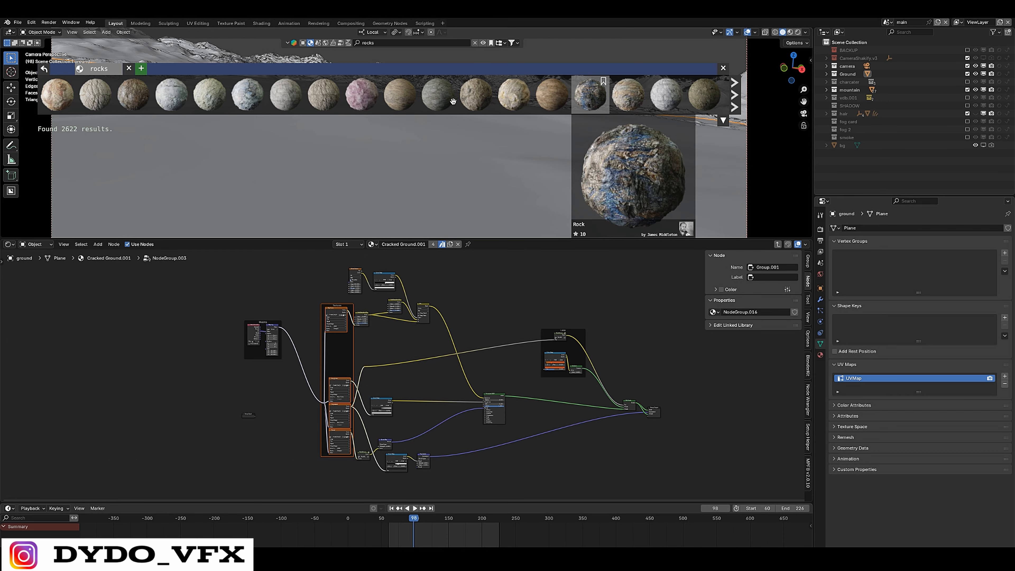
# Examine how the rocks group's textures and Displacement node connect through to the Group Output node.
pyautogui.click(391, 326)
pyautogui.scroll(1, 391, 326)
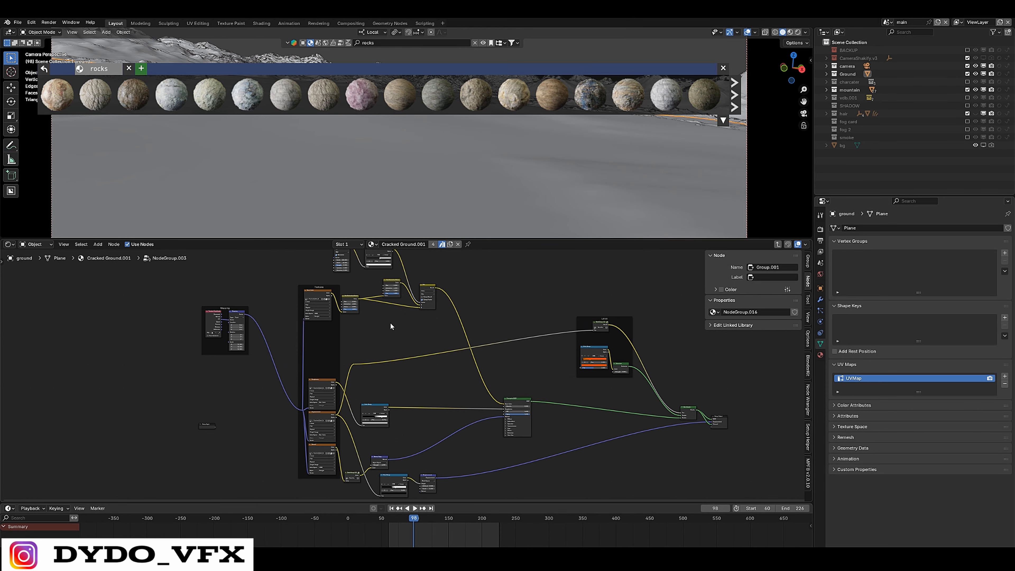
pyautogui.scroll(2, 391, 326)
pyautogui.moveTo(391, 326); pyautogui.dragTo(289, 266, button='middle')
pyautogui.scroll(2, 279, 479)
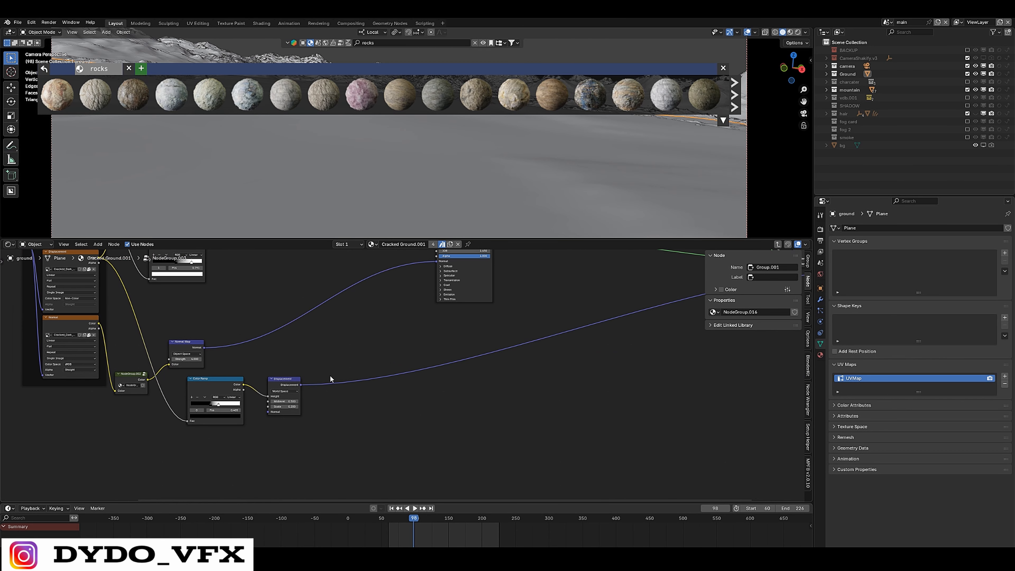
pyautogui.scroll(3, 378, 411)
pyautogui.keyDown('ctrl'); pyautogui.scroll(-6, 379, 410); pyautogui.keyUp('ctrl')
pyautogui.scroll(1, 508, 340)
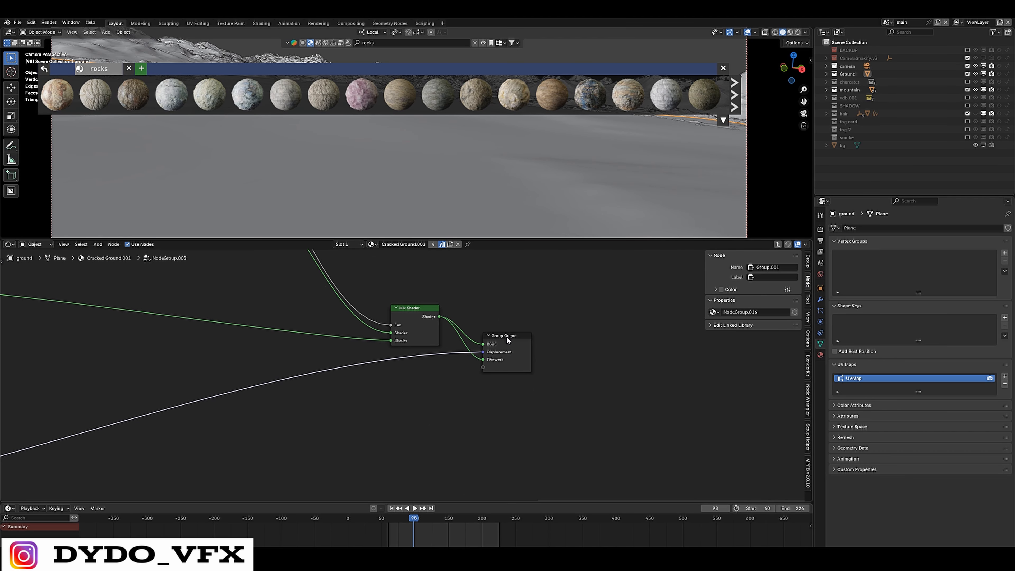
pyautogui.click(508, 341)
pyautogui.moveTo(407, 382); pyautogui.dragTo(452, 404, button='middle')
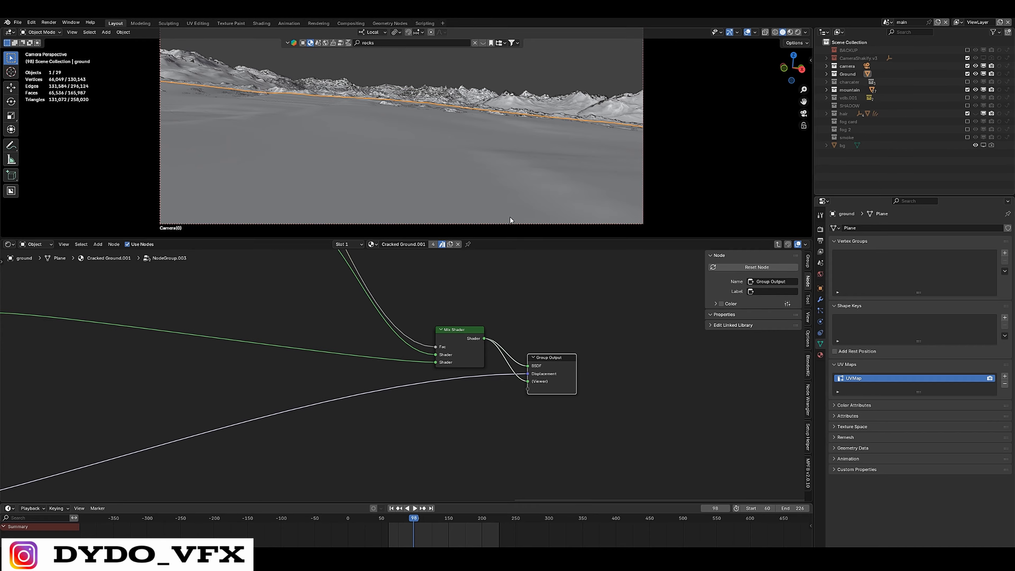
# Set the Cracked Ground.001 material's displacement method to Bump Only and preview the ground in rendered shading.
pyautogui.click(821, 356)
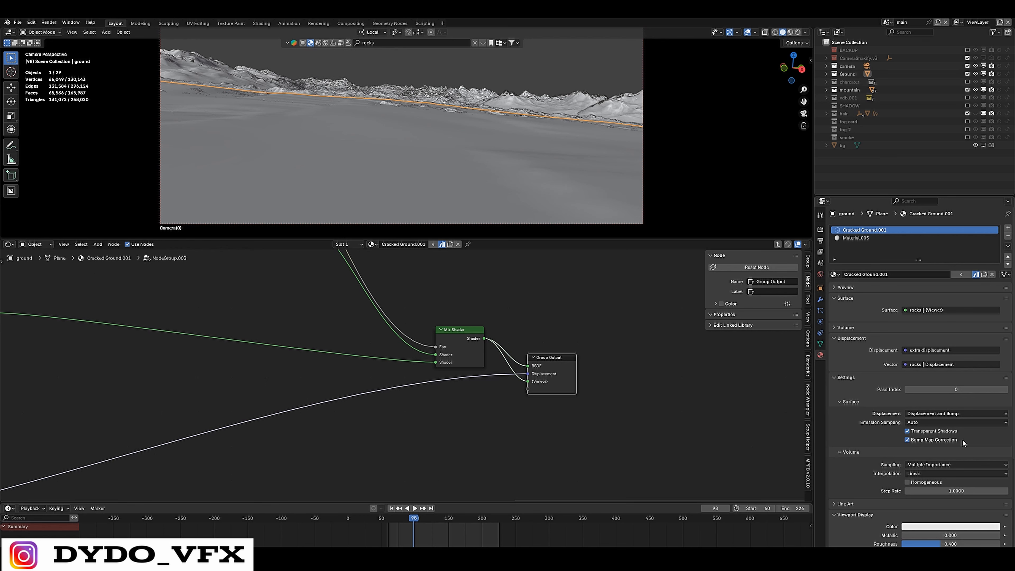
pyautogui.click(958, 415)
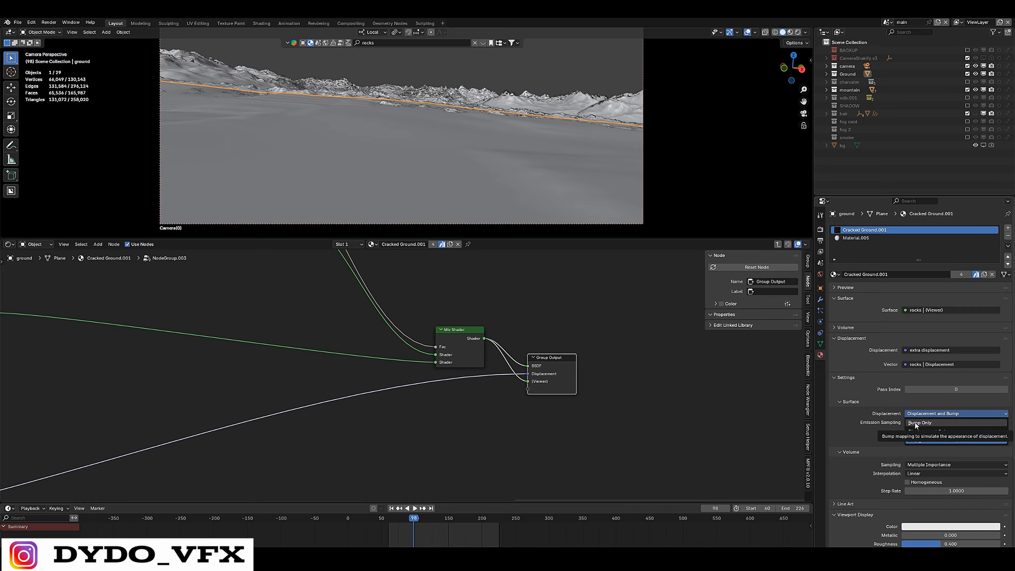
pyautogui.click(927, 423)
pyautogui.click(799, 32)
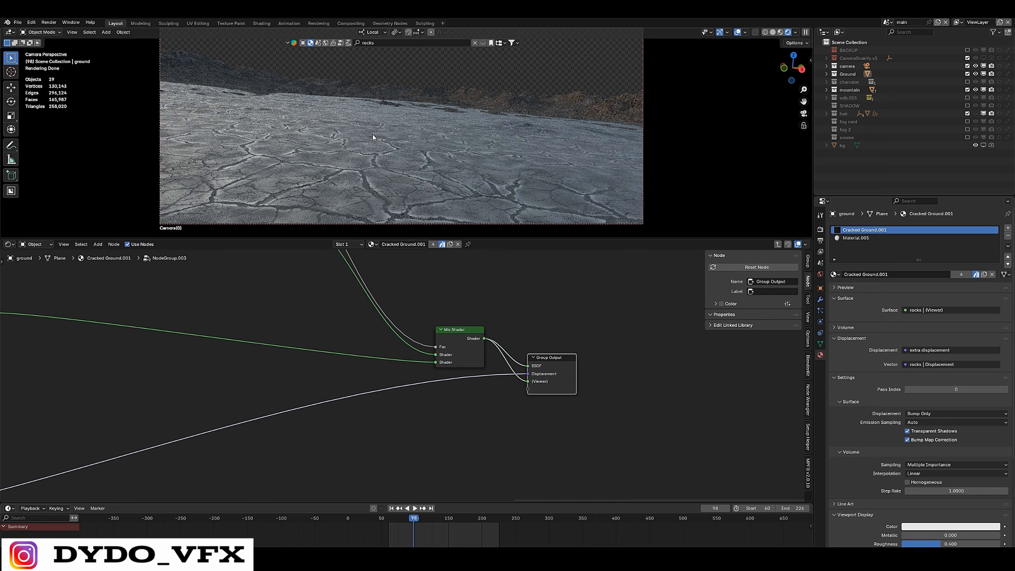
# Set the ground material's displacement method to Displacement and Bump, and examine the rendered ground alongside its shader nodes.
pyautogui.click(937, 413)
pyautogui.click(939, 441)
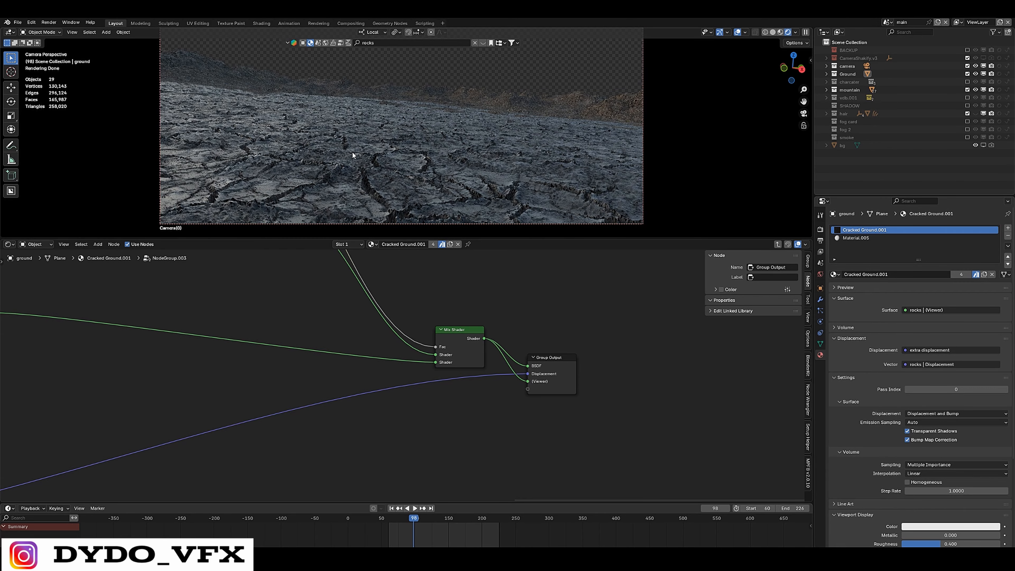
pyautogui.scroll(-1, 354, 156)
pyautogui.keyDown('shift'); pyautogui.moveTo(441, 155); pyautogui.dragTo(541, 159, button='middle'); pyautogui.keyUp('shift')
pyautogui.scroll(-5, 274, 391)
pyautogui.moveTo(274, 392); pyautogui.dragTo(525, 370, button='middle')
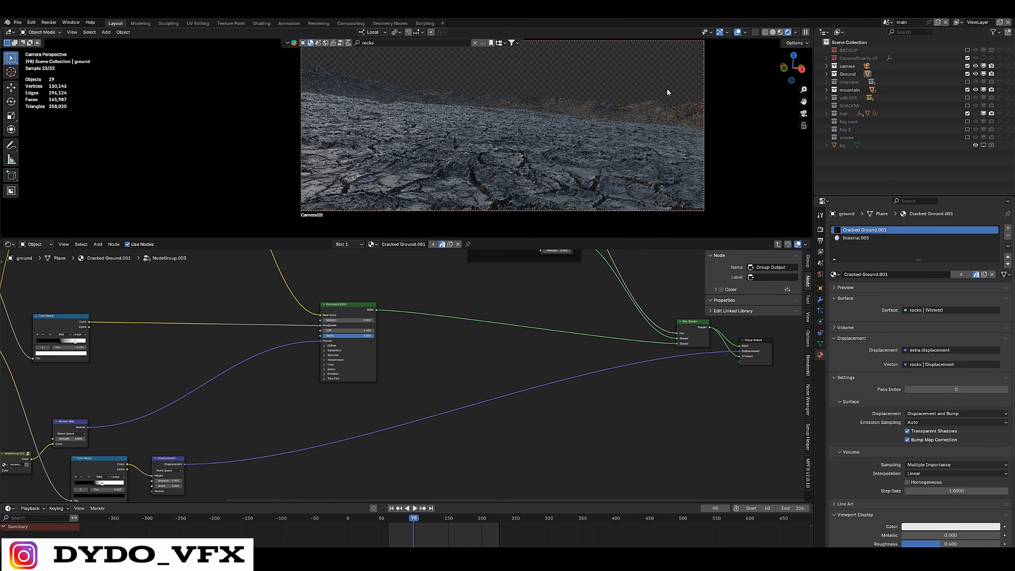
pyautogui.moveTo(375, 364); pyautogui.dragTo(513, 360, button='middle')
pyautogui.scroll(1, 561, 156)
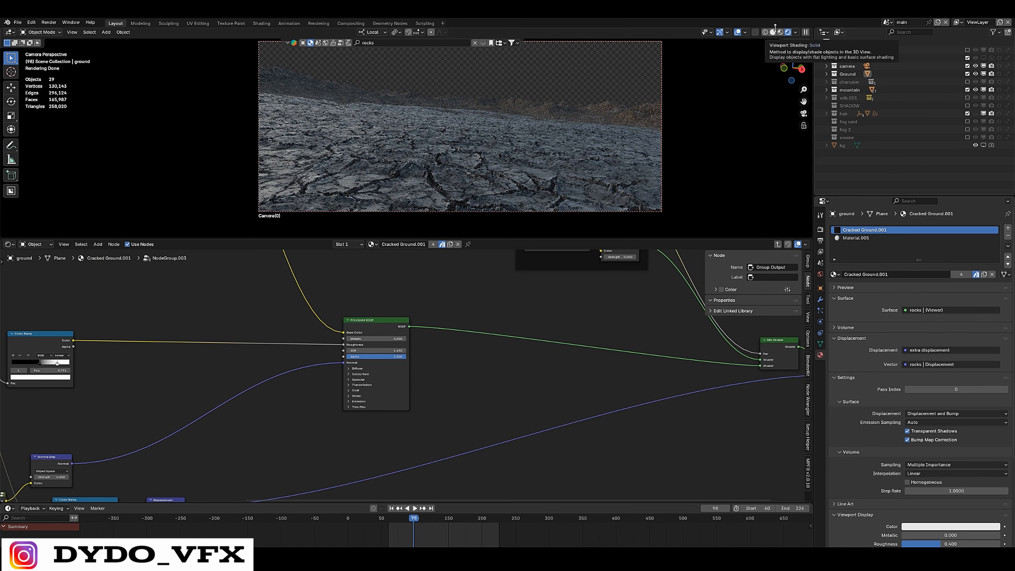
# Review Adaptive Subdivision in the ground's Subdivision modifier and choose the Experimental feature set for Cycles.
pyautogui.click(820, 299)
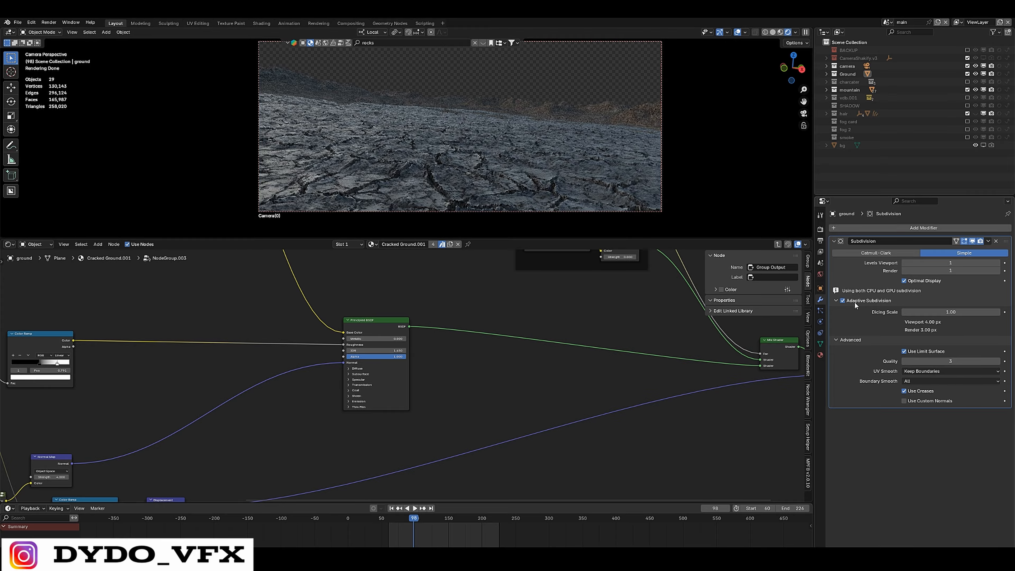
pyautogui.click(836, 301)
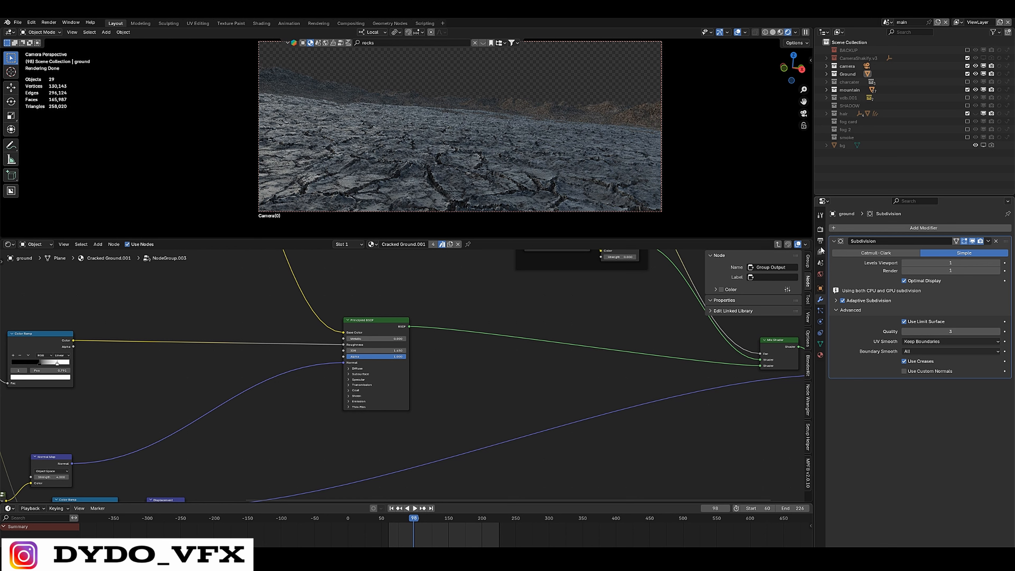
pyautogui.click(820, 230)
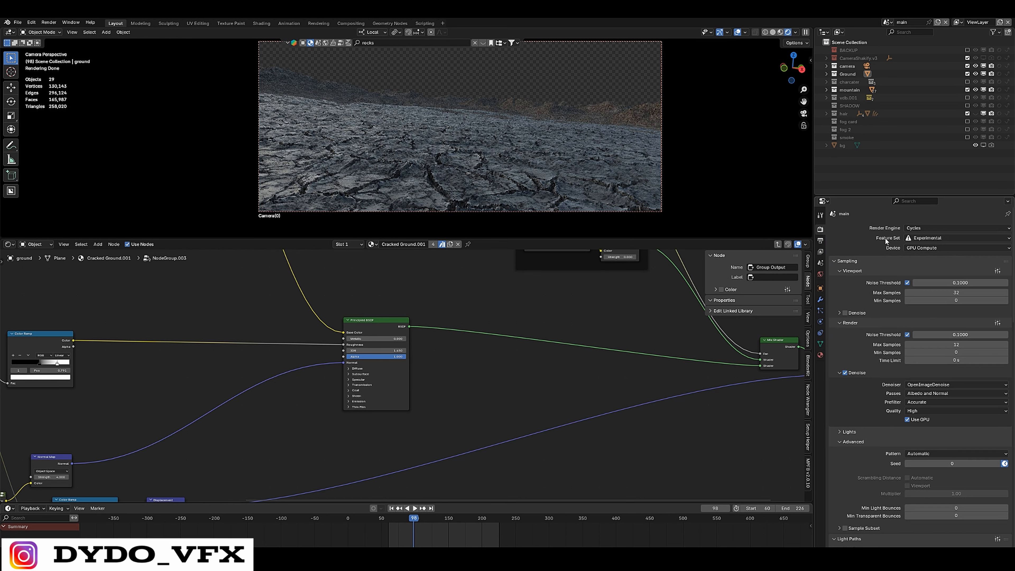
pyautogui.click(918, 236)
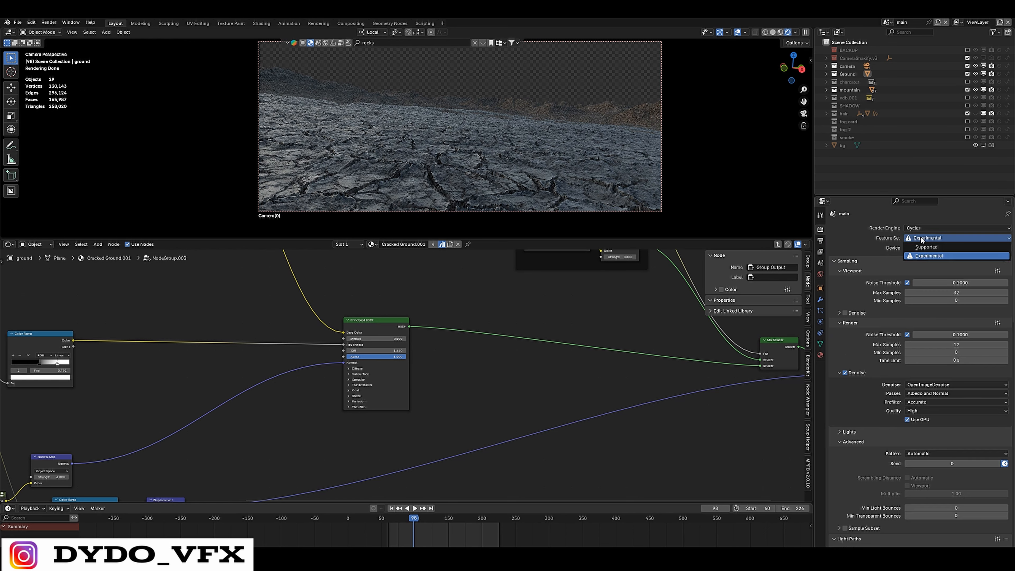
pyautogui.click(922, 256)
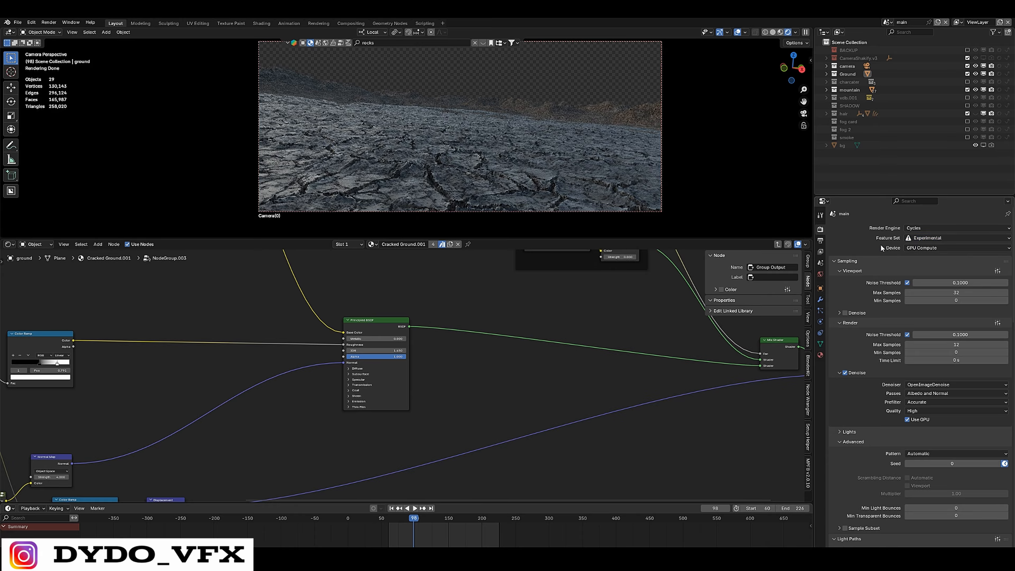
pyautogui.click(820, 299)
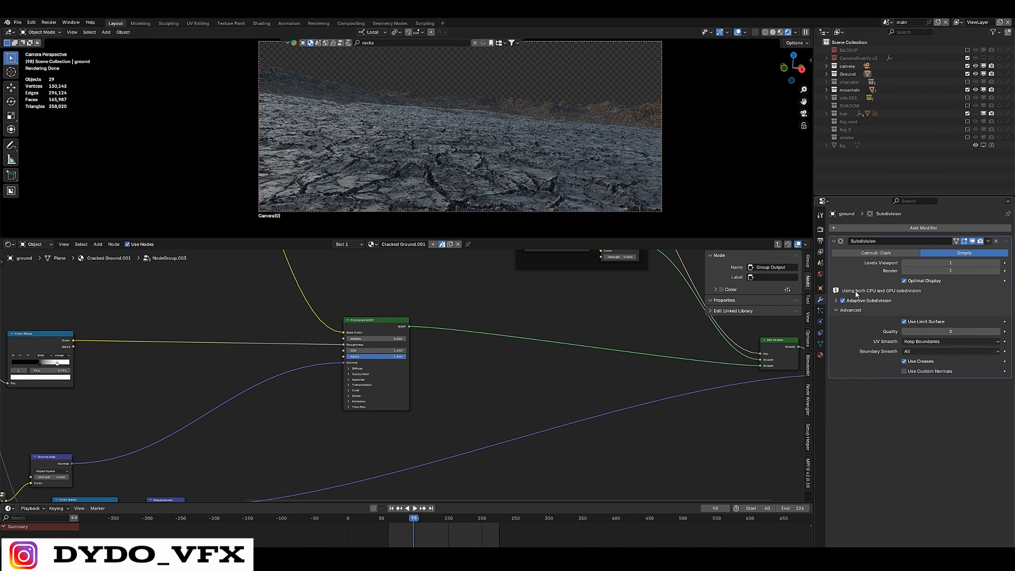
# Set the viewport dicing rate in the scene's render subdivision settings to 5 px.
pyautogui.click(820, 241)
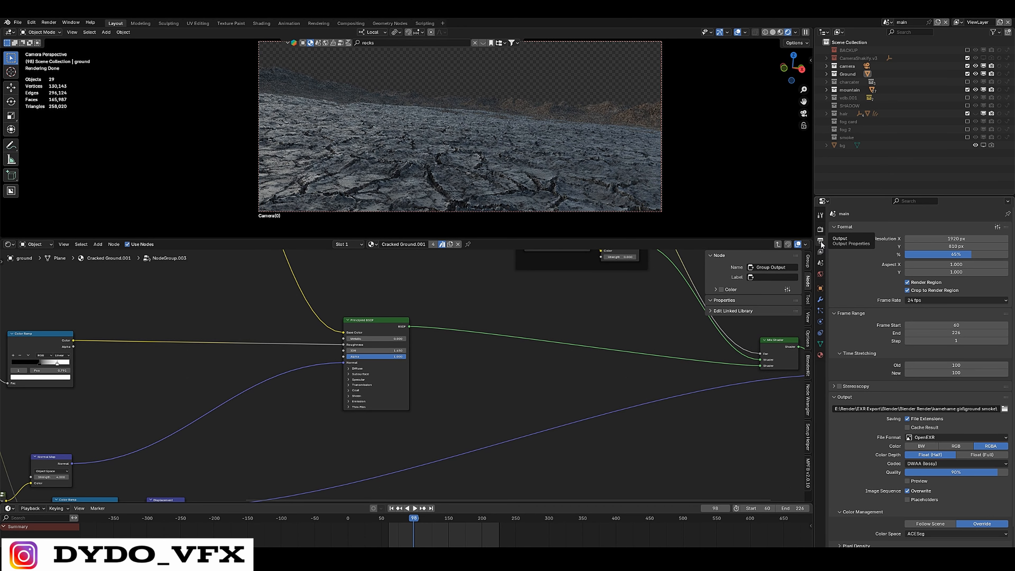
pyautogui.click(821, 231)
pyautogui.scroll(-10, 912, 378)
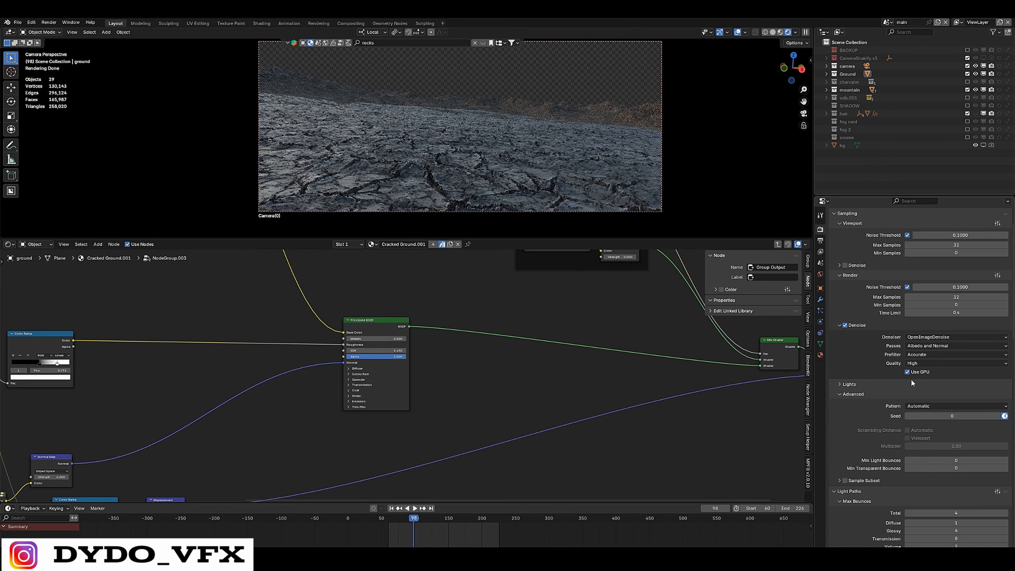
pyautogui.scroll(-4, 914, 395)
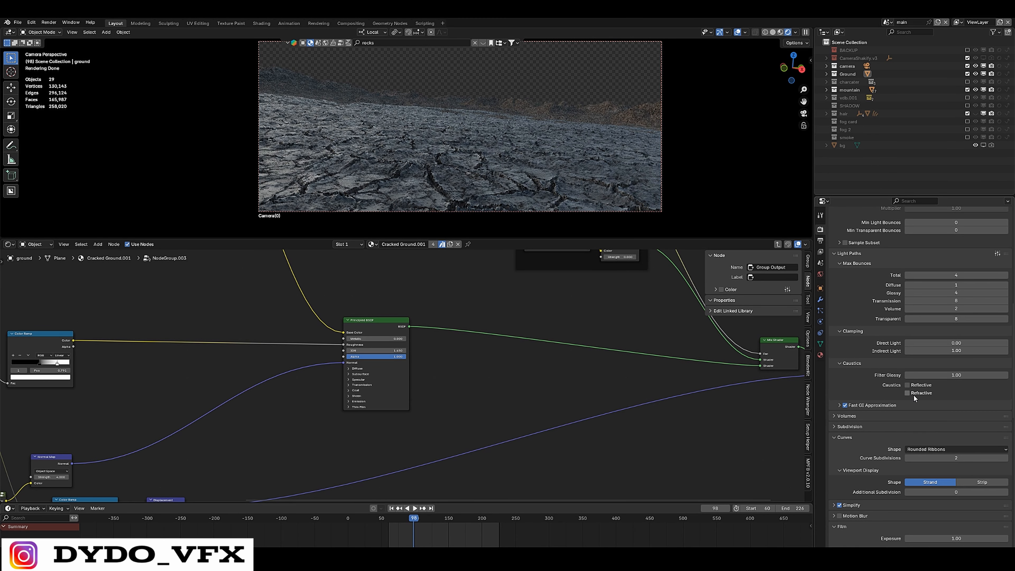
pyautogui.scroll(-4, 914, 395)
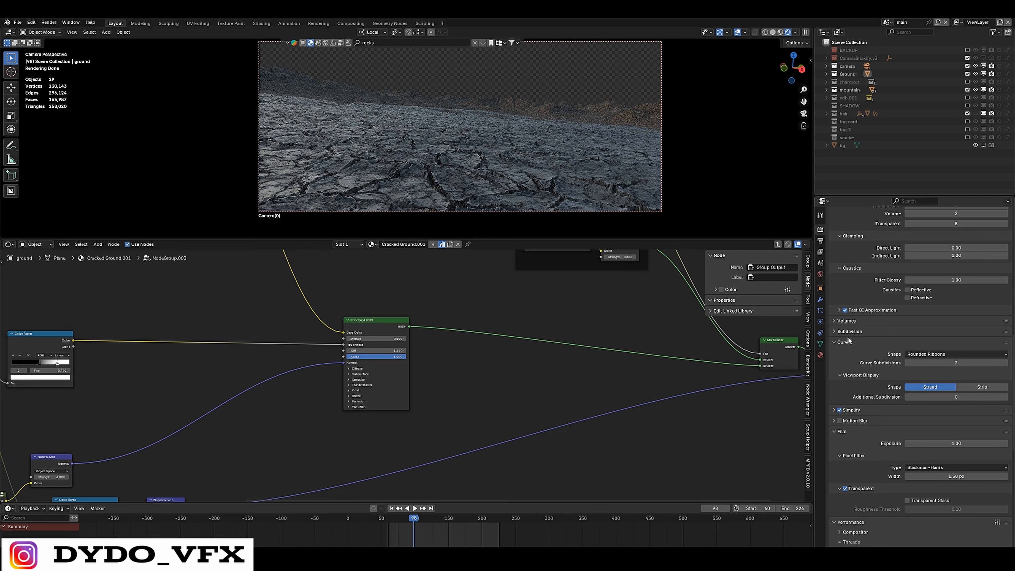
pyautogui.click(838, 333)
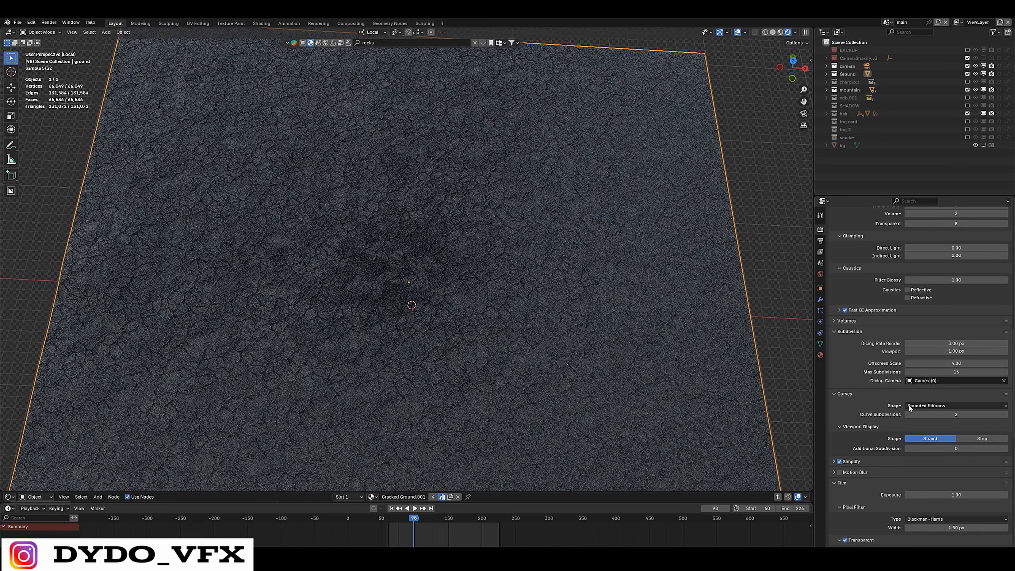
pyautogui.doubleClick(962, 352)
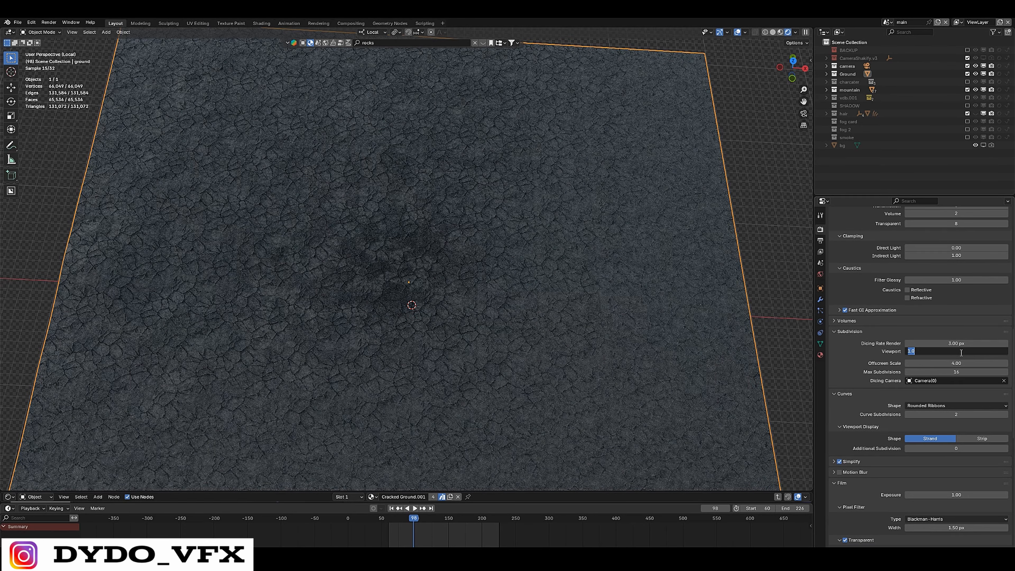
pyautogui.write('5')
pyautogui.press('Return')
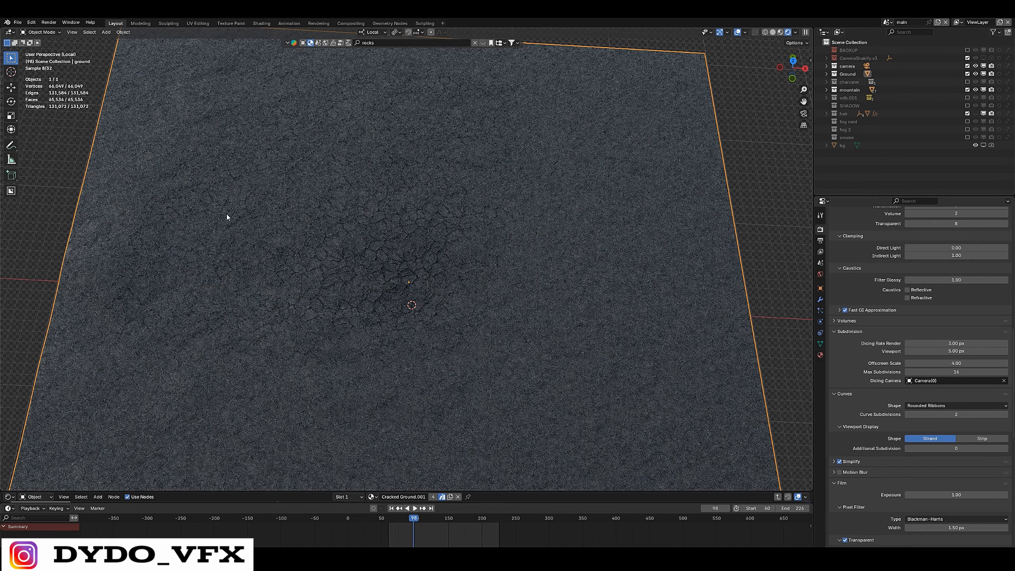
# Examine the displaced cracks on the rendered ground up close and from farther away, and look through the scene's render and output settings.
pyautogui.scroll(-1, 426, 304)
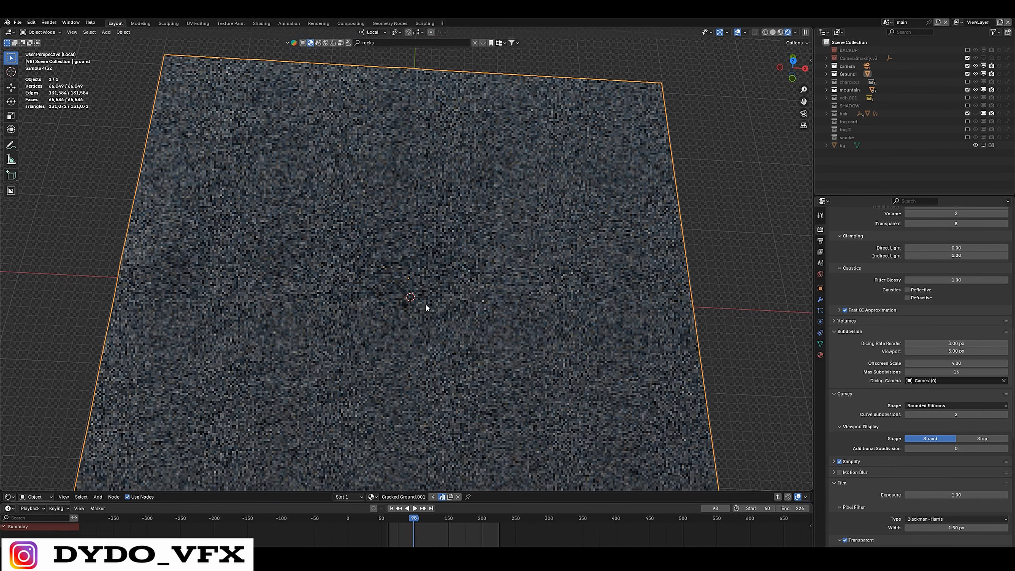
pyautogui.scroll(3, 348, 298)
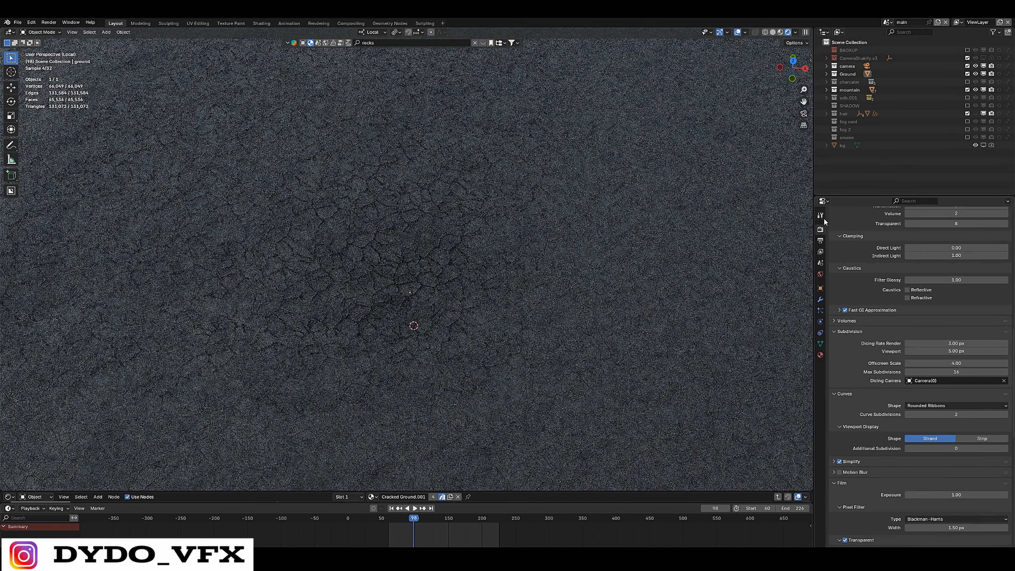
pyautogui.click(822, 217)
pyautogui.click(821, 229)
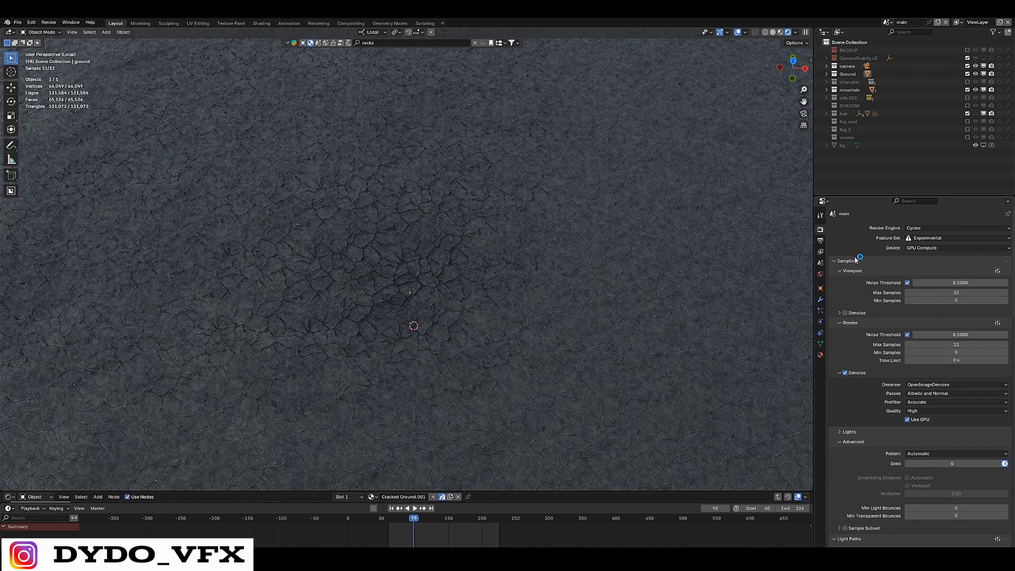
pyautogui.click(821, 241)
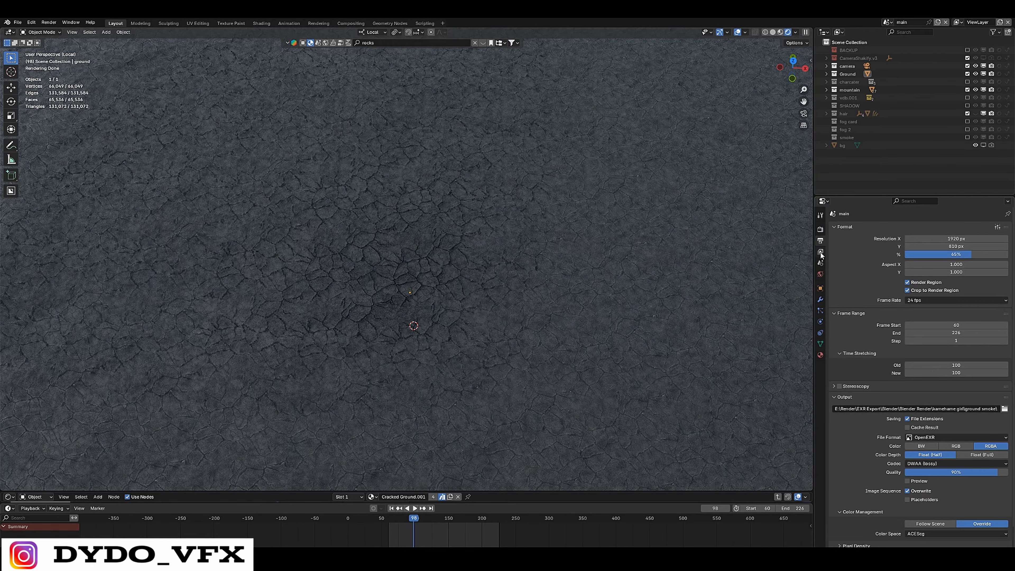
pyautogui.scroll(-1, 440, 280)
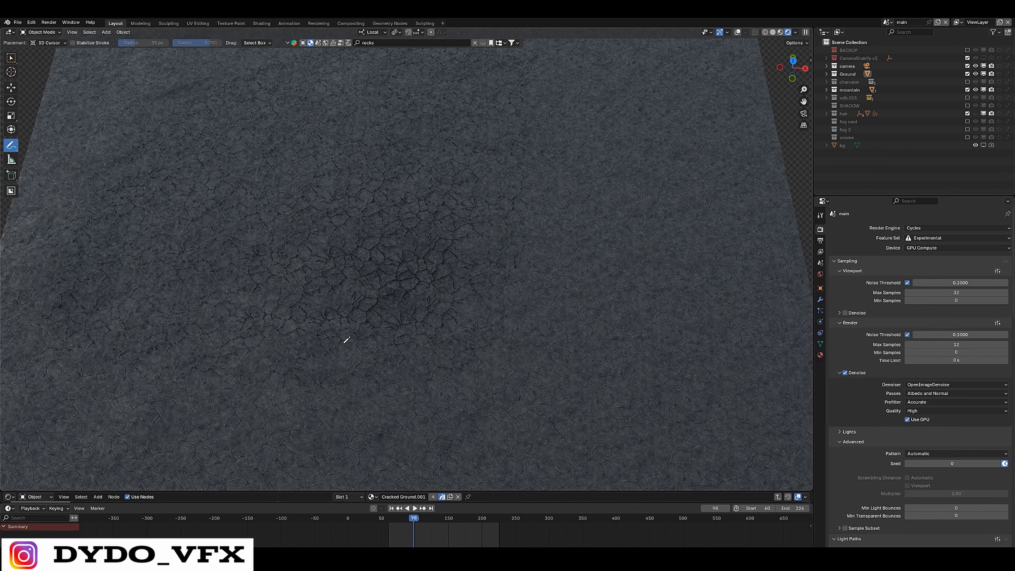
# Annotate the rendered ground with a loop around the finely cracked centre and a larger outline around the less detailed surroundings.
pyautogui.click(738, 32)
pyautogui.moveTo(489, 195)
pyautogui.mouseDown()
pyautogui.moveTo(337, 138)
pyautogui.moveTo(332, 334)
pyautogui.moveTo(362, 354)
pyautogui.mouseUp()
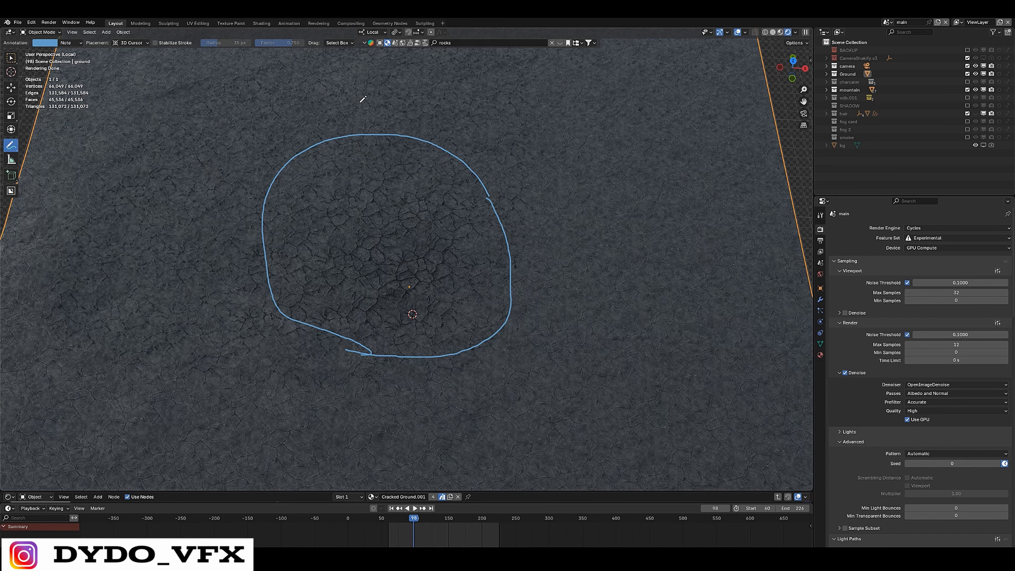
pyautogui.scroll(-5, 481, 136)
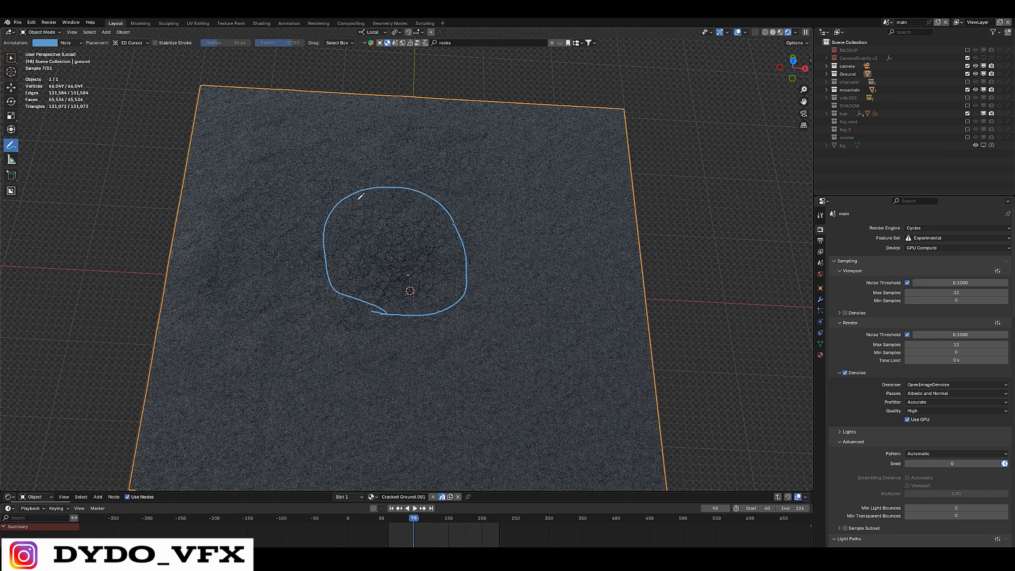
pyautogui.moveTo(403, 162)
pyautogui.mouseDown()
pyautogui.moveTo(285, 85)
pyautogui.moveTo(158, 383)
pyautogui.moveTo(374, 405)
pyautogui.moveTo(666, 378)
pyautogui.moveTo(437, 142)
pyautogui.moveTo(493, 320)
pyautogui.moveTo(322, 171)
pyautogui.moveTo(407, 162)
pyautogui.mouseUp()
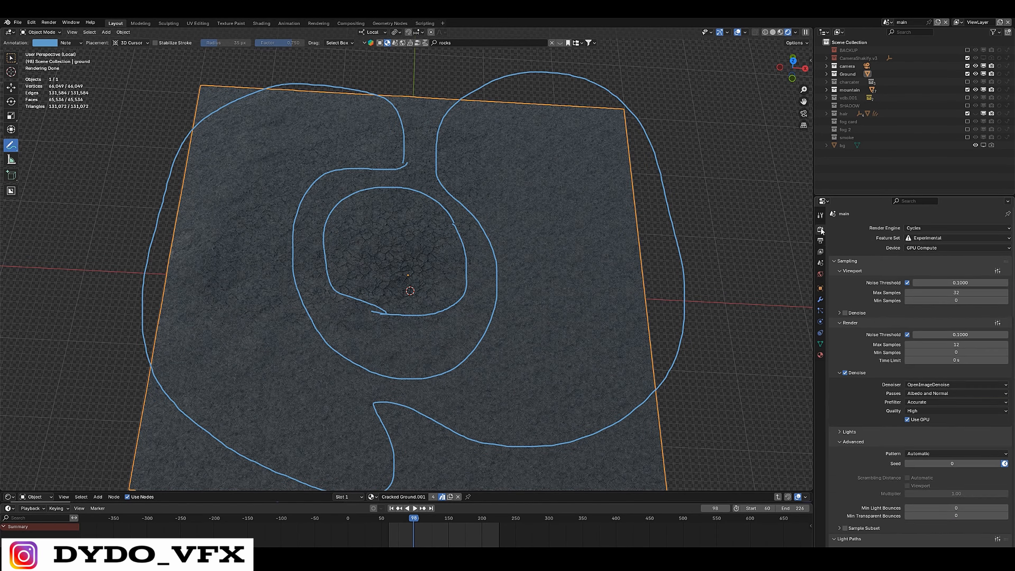
# Set the viewport dicing rate to 1 px and inspect the ground's cracks up close and through the camera.
pyautogui.scroll(-15, 947, 416)
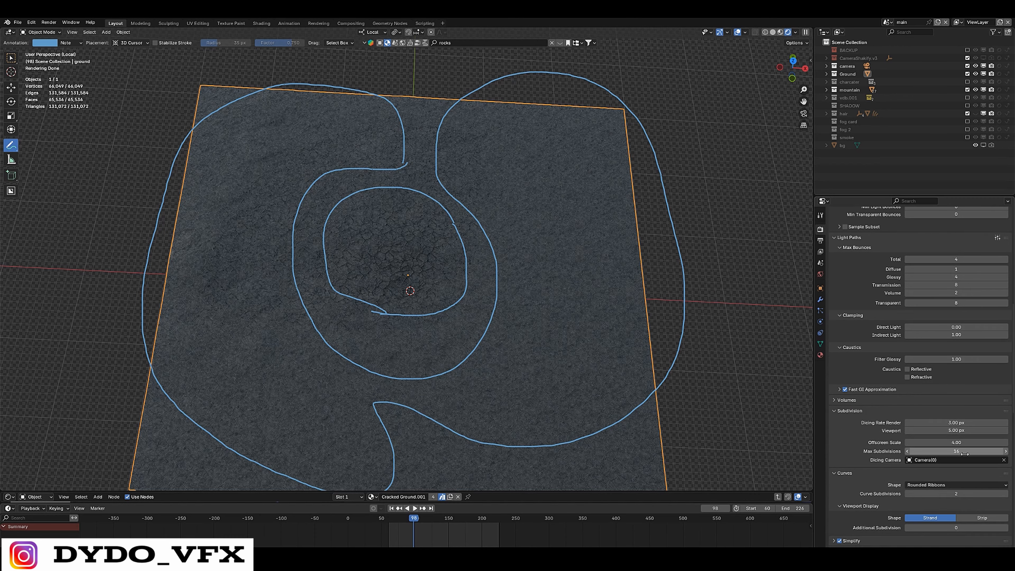
pyautogui.click(953, 431)
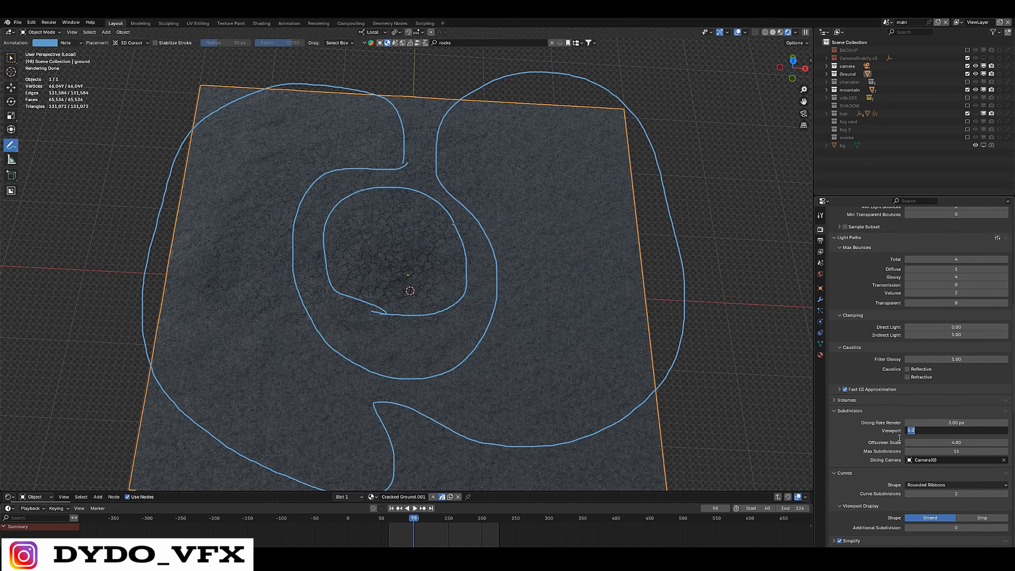
pyautogui.write('1')
pyautogui.press('Return')
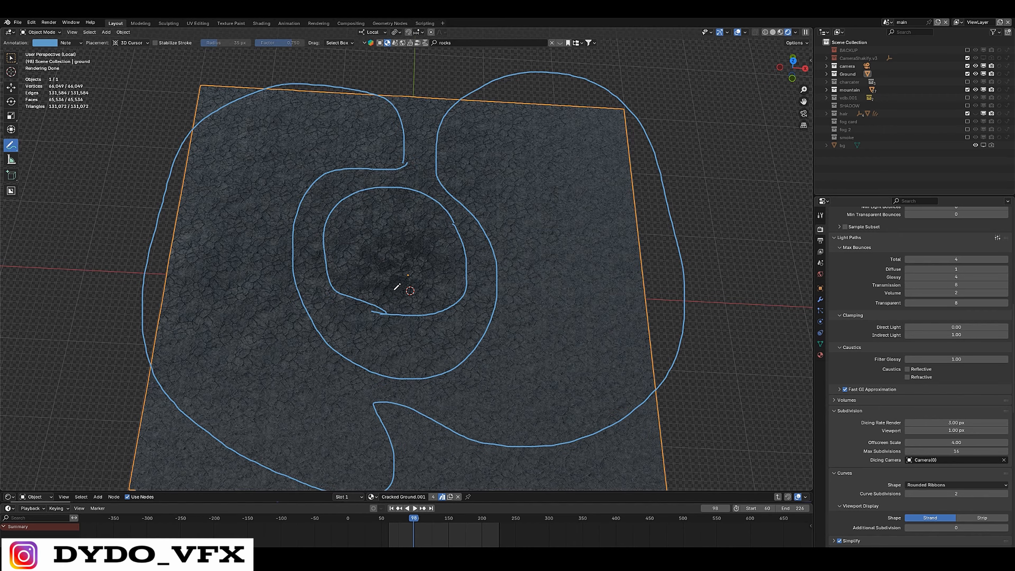
pyautogui.scroll(3, 399, 288)
pyautogui.scroll(2, 407, 309)
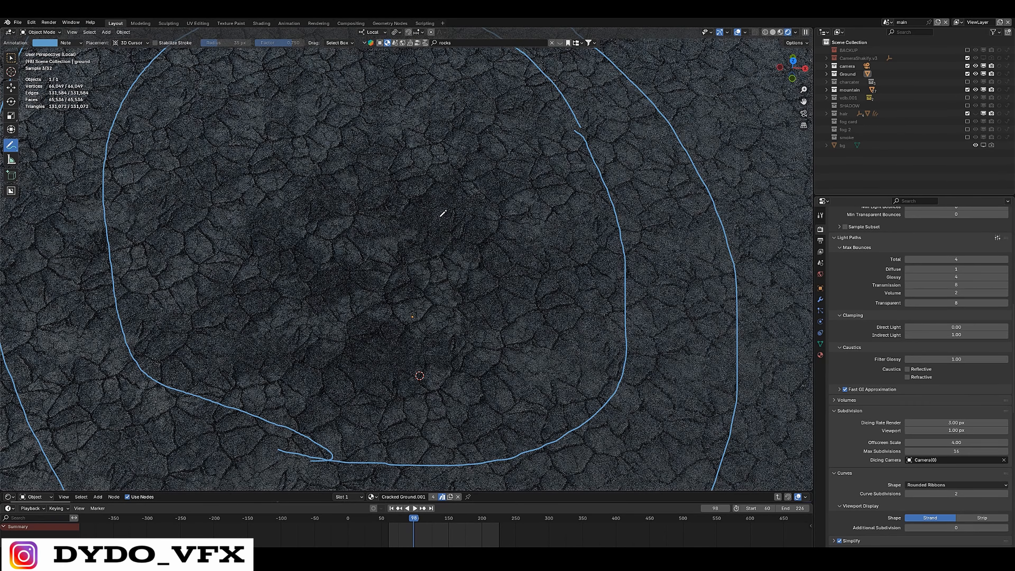
pyautogui.press('KP_0')
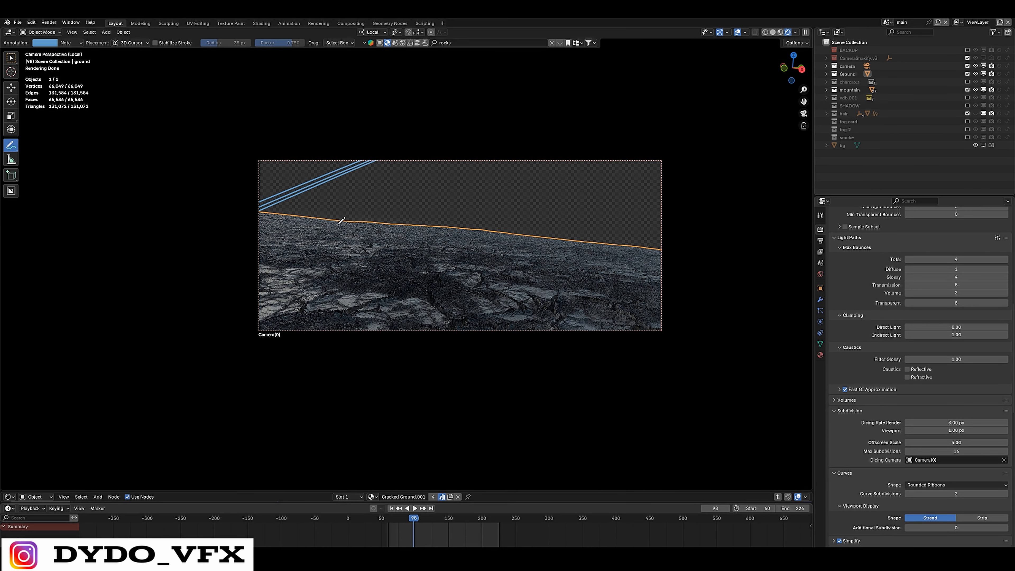
# Set the viewport dicing rate to 4 px and inspect the detail at the centre of the ground.
pyautogui.doubleClick(927, 431)
pyautogui.write('4')
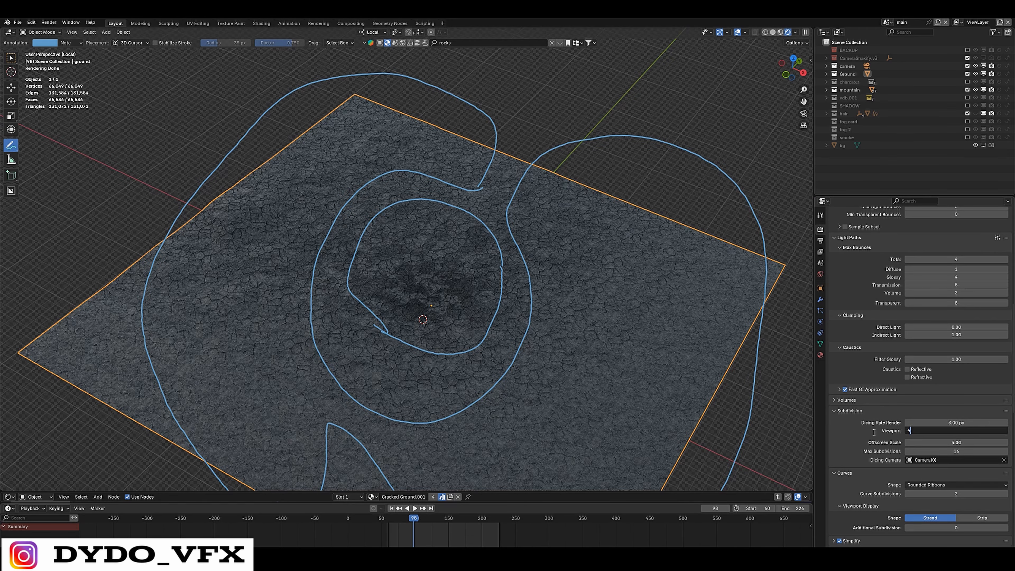
pyautogui.press('Return')
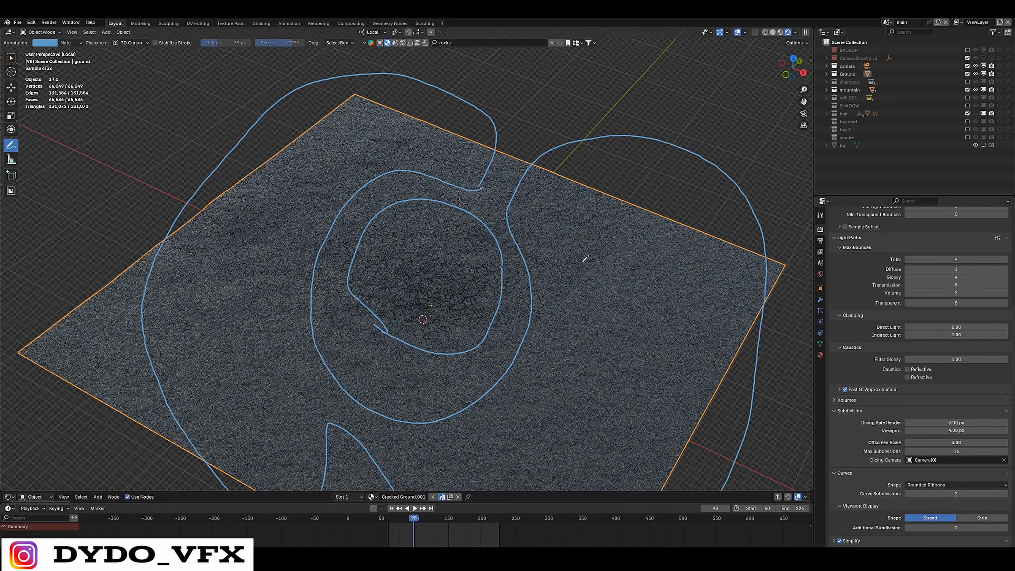
pyautogui.moveTo(442, 282)
pyautogui.mouseDown(button='middle')
pyautogui.moveTo(475, 265)
pyautogui.moveTo(442, 273)
pyautogui.mouseUp(button='middle')
pyautogui.scroll(4, 488, 327)
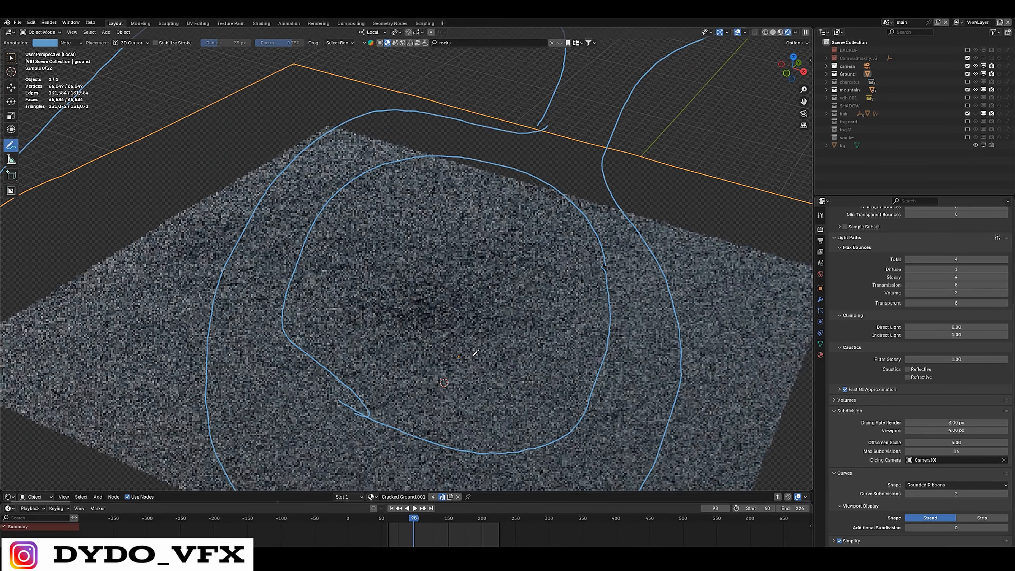
pyautogui.scroll(-1, 441, 298)
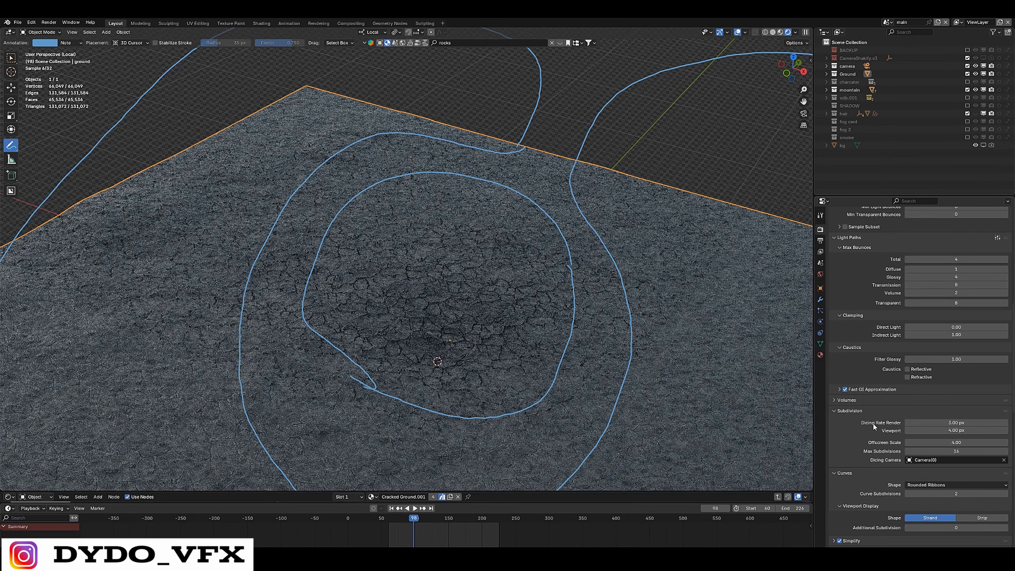
# Set the render dicing rate to 1 px and keep the maximum subdivisions at 16.
pyautogui.click(950, 424)
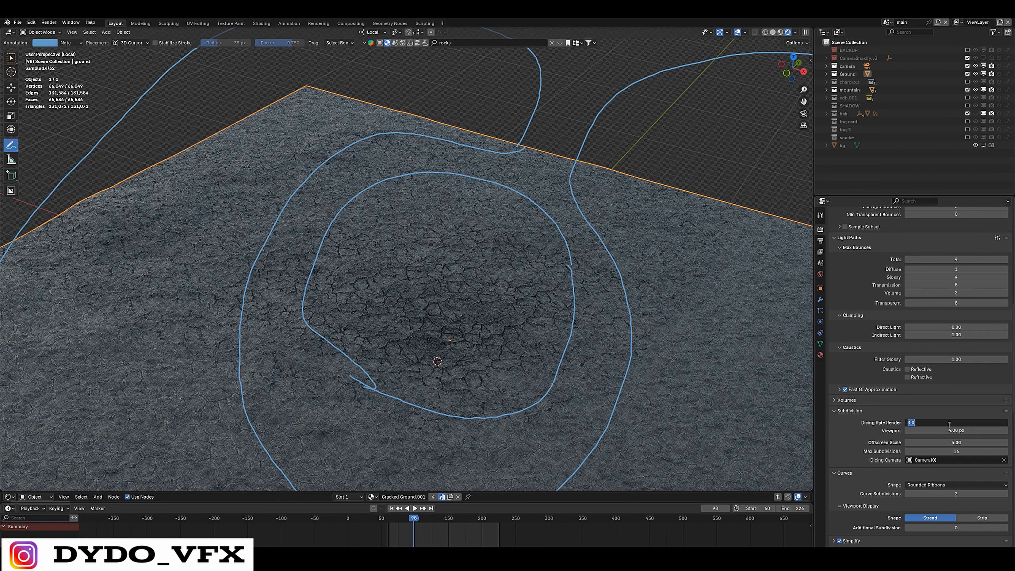
pyautogui.write('1')
pyautogui.press('Return')
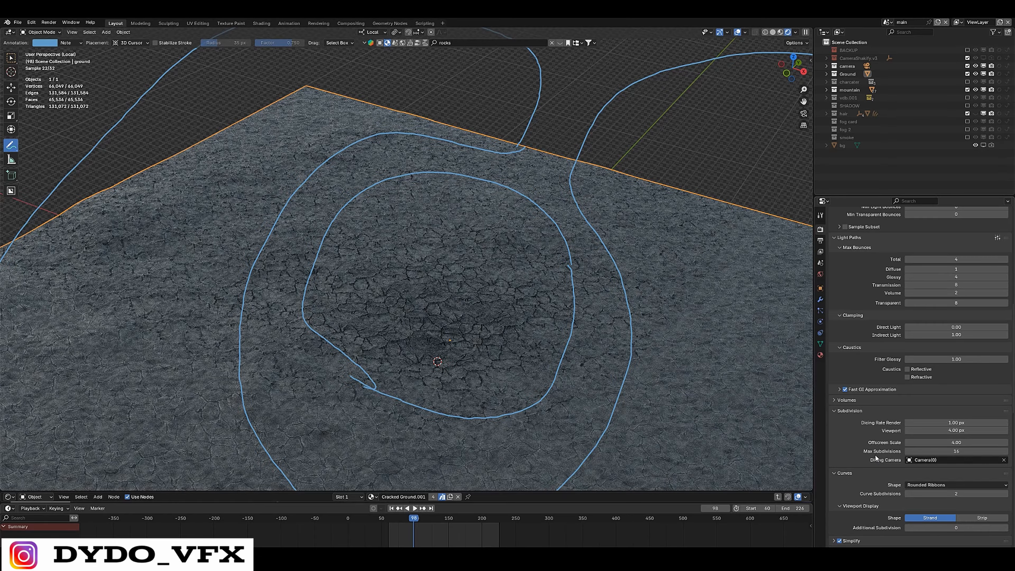
pyautogui.click(968, 454)
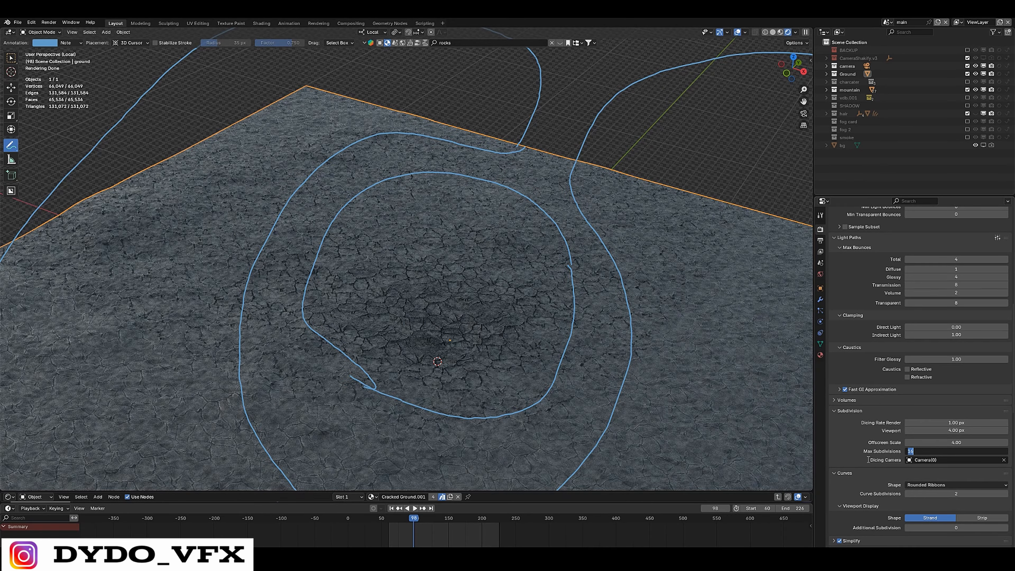
pyautogui.press('Return')
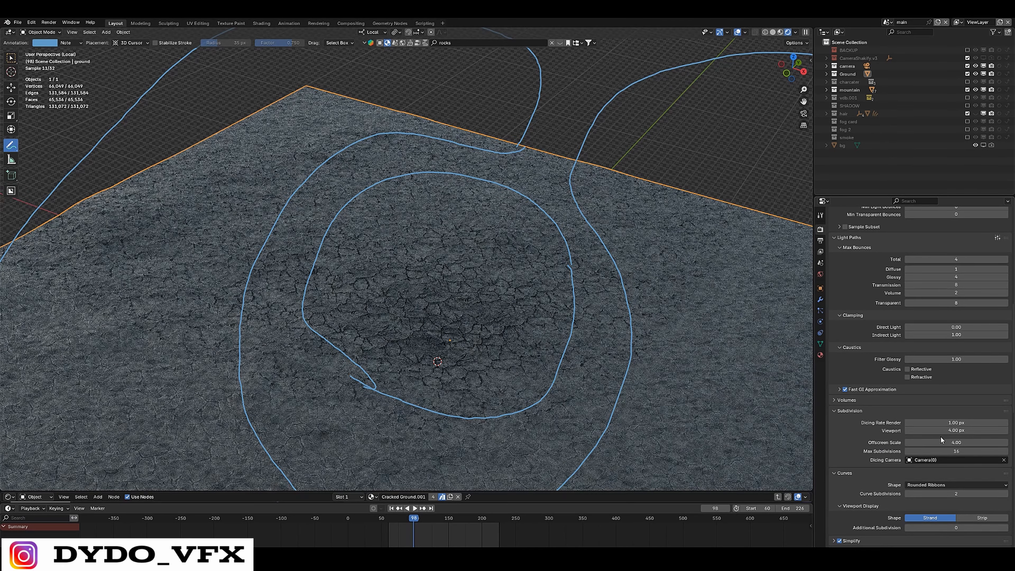
# Raise the offscreen scale to 11.59 and replace the old annotations with a curve along the front edge of the detailed ground area.
pyautogui.moveTo(956, 442); pyautogui.dragTo(987, 441)
pyautogui.scroll(-1, 471, 322)
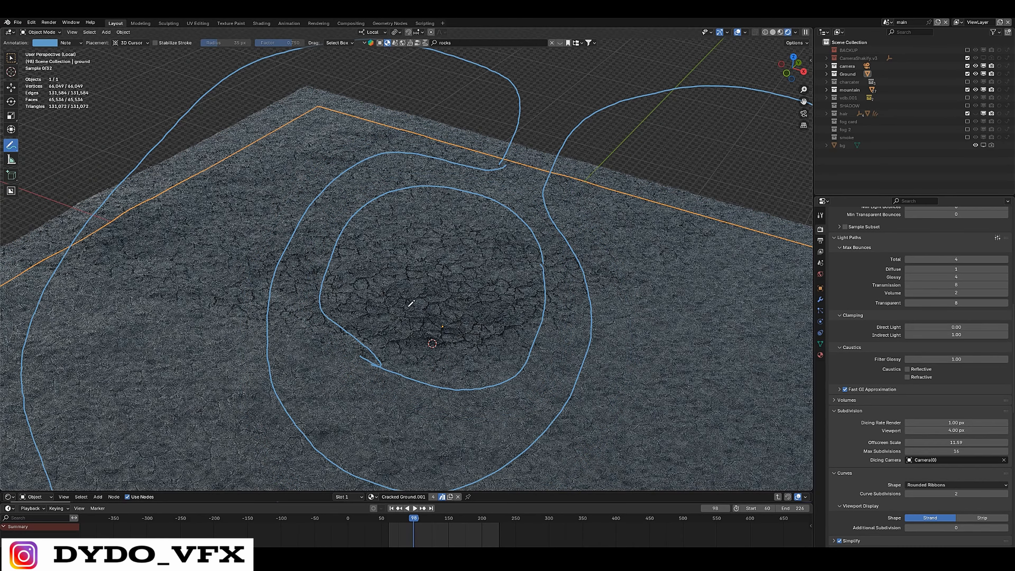
pyautogui.click(76, 45)
pyautogui.click(122, 76)
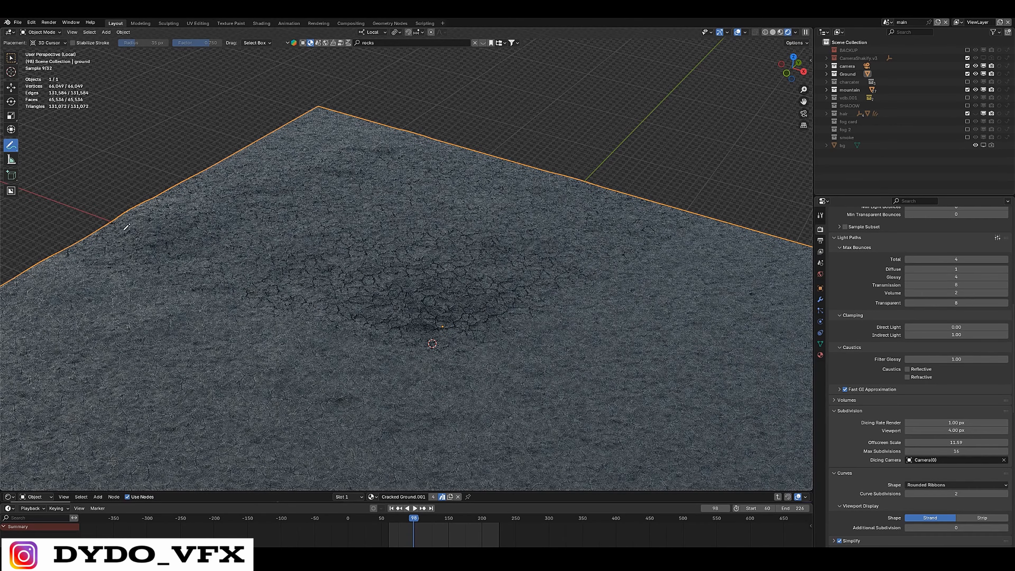
pyautogui.moveTo(73, 262)
pyautogui.mouseDown()
pyautogui.moveTo(105, 285)
pyautogui.moveTo(361, 340)
pyautogui.moveTo(573, 299)
pyautogui.moveTo(686, 203)
pyautogui.mouseUp()
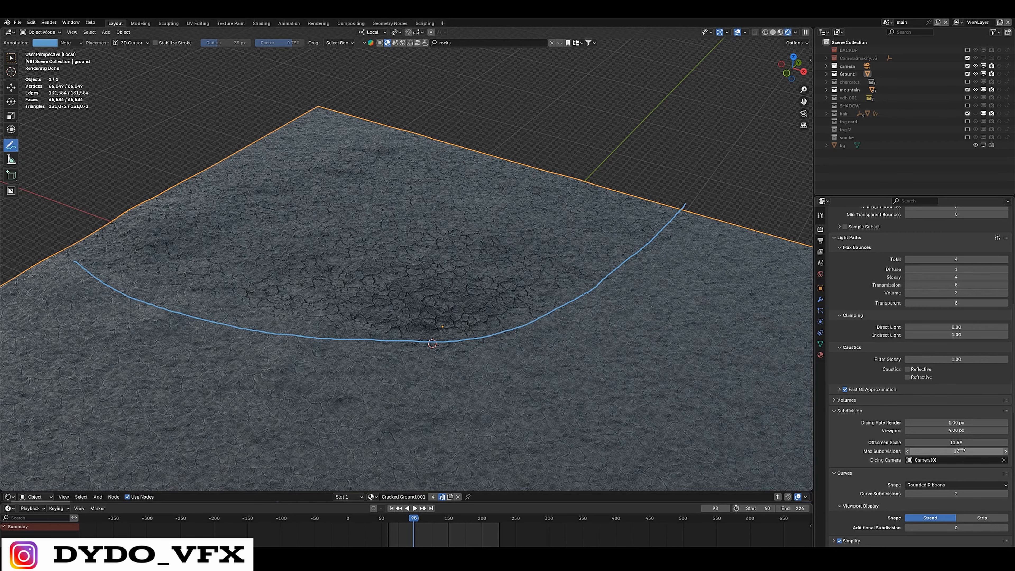
# Try offscreen scales of 25 and 1 to compare the ground's detail outside the marked area.
pyautogui.moveTo(954, 443); pyautogui.dragTo(1013, 443)
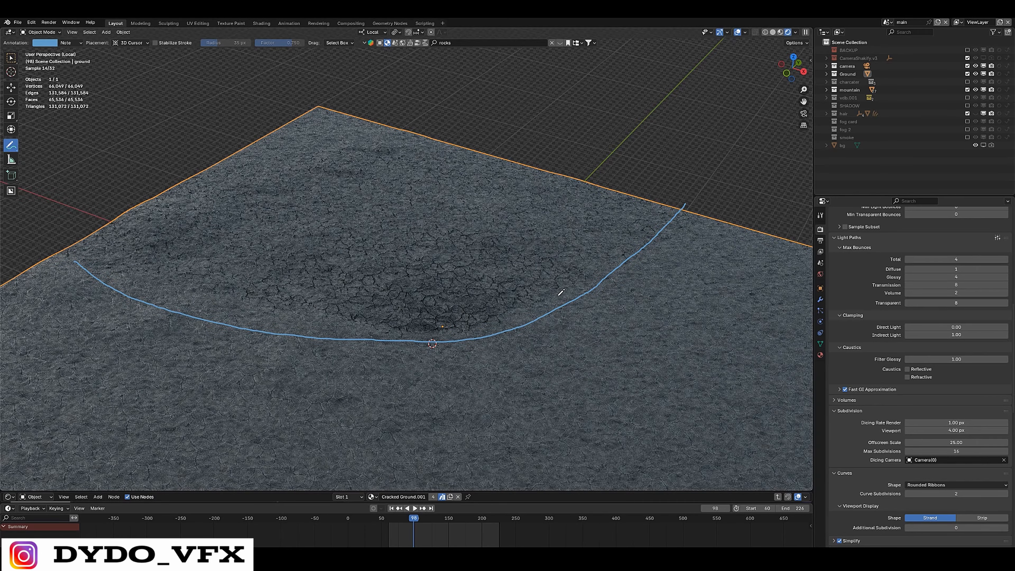
pyautogui.click(981, 443)
pyautogui.write('1')
pyautogui.press('Return')
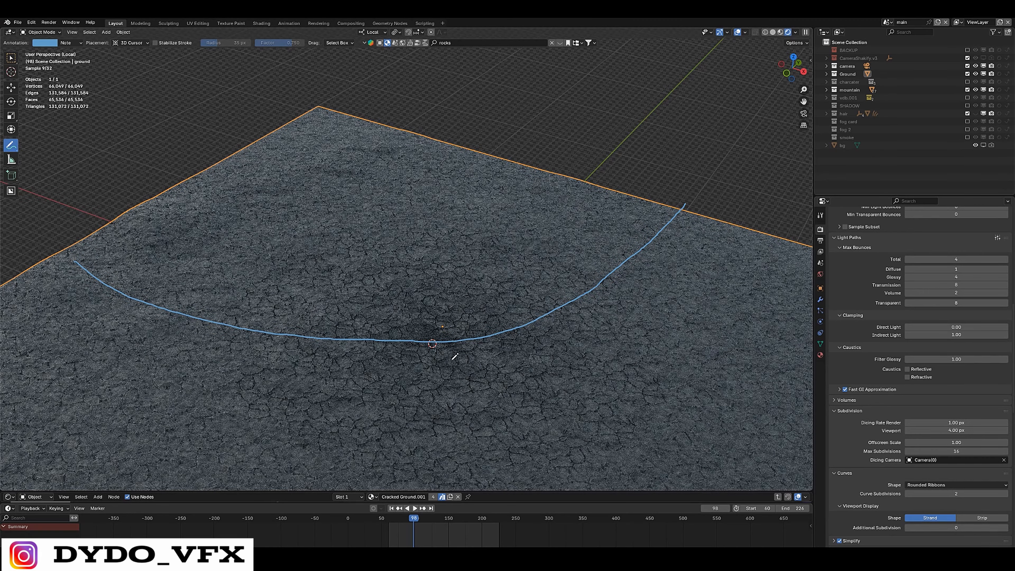
# Reset the offscreen scale to its default value and remove the curve annotation from the ground.
pyautogui.rightClick(971, 440)
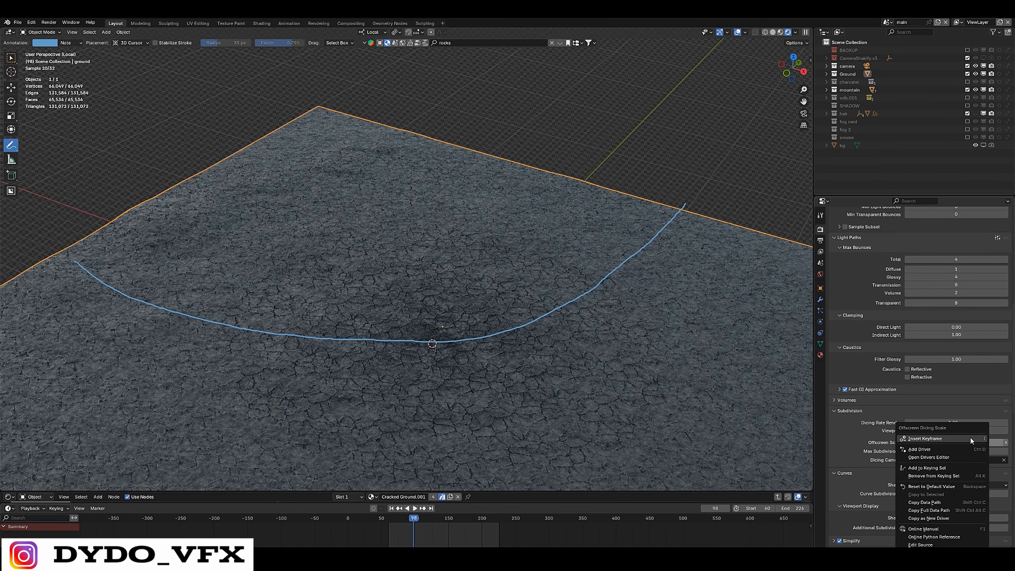
pyautogui.click(919, 487)
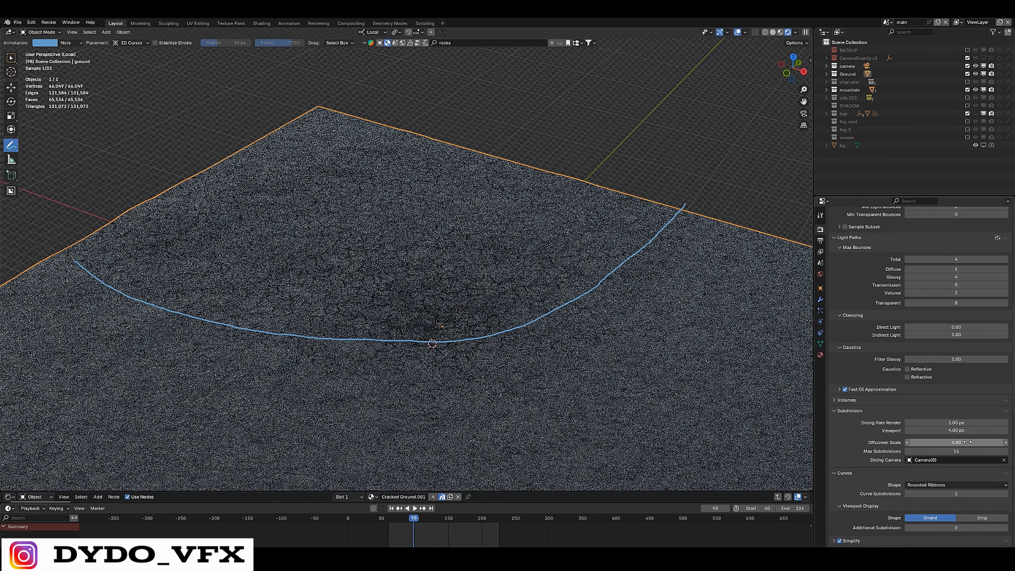
pyautogui.moveTo(75, 262)
pyautogui.mouseDown()
pyautogui.moveTo(97, 281)
pyautogui.moveTo(384, 327)
pyautogui.moveTo(579, 319)
pyautogui.moveTo(682, 202)
pyautogui.moveTo(412, 338)
pyautogui.mouseUp()
# In the camera view, disable Adaptive Subdivision on the ground's Subdivision modifier and set its viewport levels to 6.
pyautogui.press('KP_0')
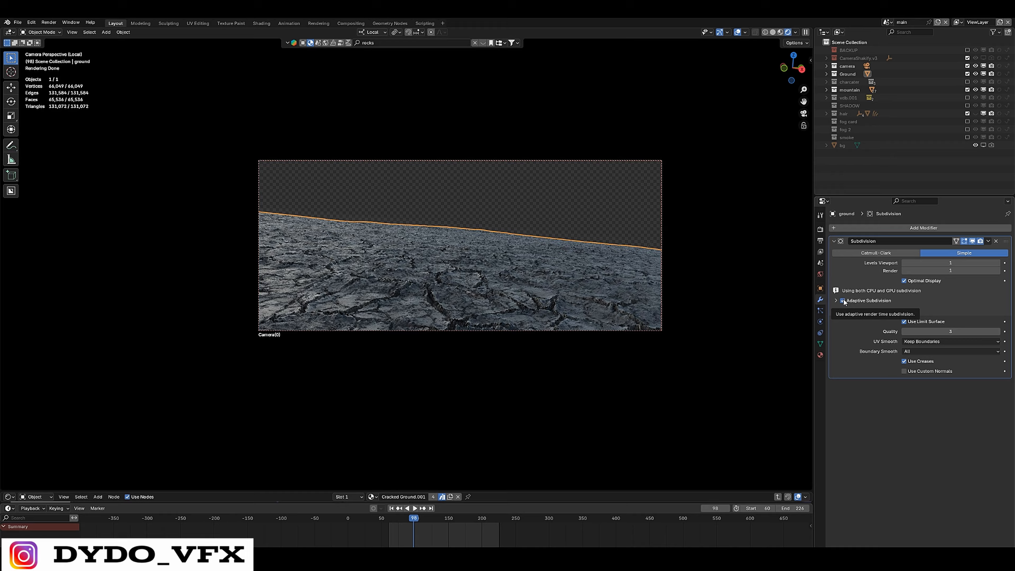
pyautogui.click(843, 300)
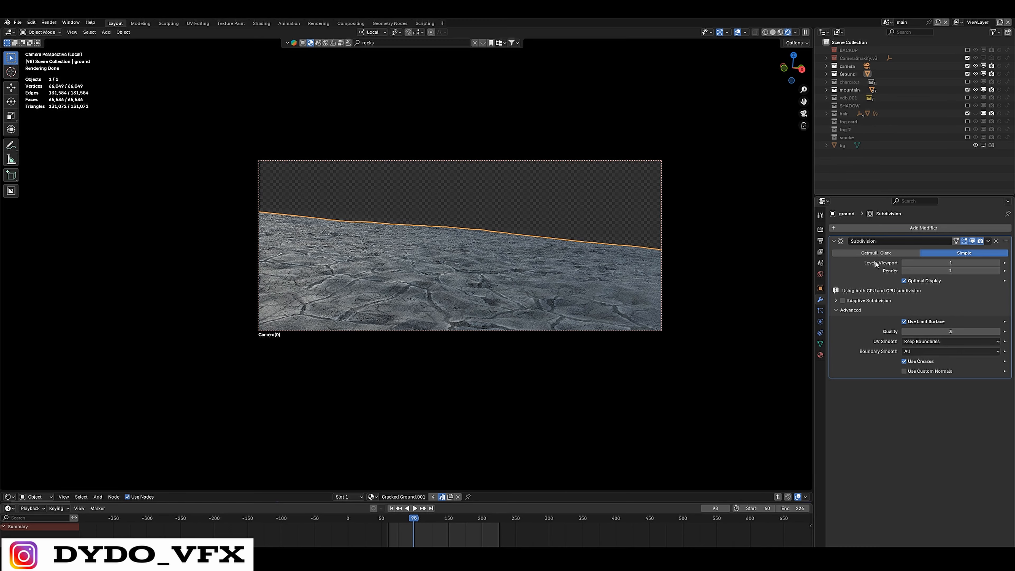
pyautogui.click(946, 263)
pyautogui.write('6')
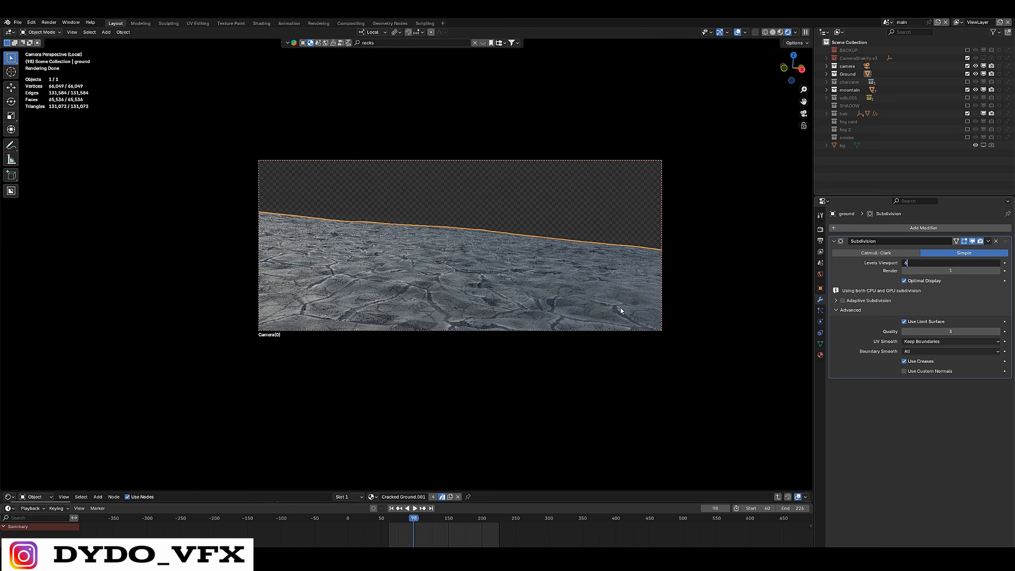
pyautogui.press('Return')
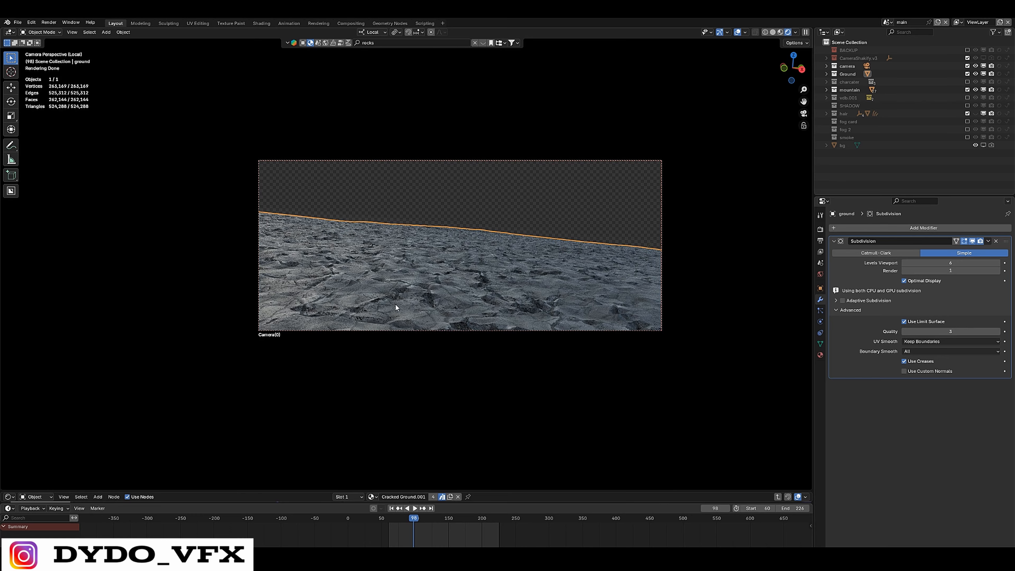
# Set the Subdivision modifier's viewport levels back to 1 and re-enable Adaptive Subdivision for the ground.
pyautogui.click(962, 262)
pyautogui.write('1')
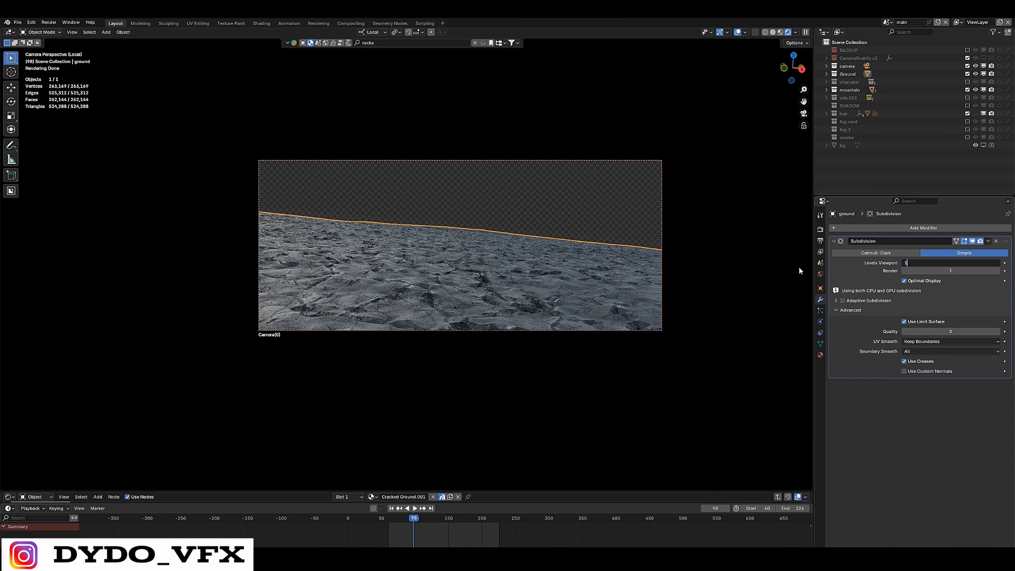
pyautogui.press('Return')
pyautogui.click(842, 301)
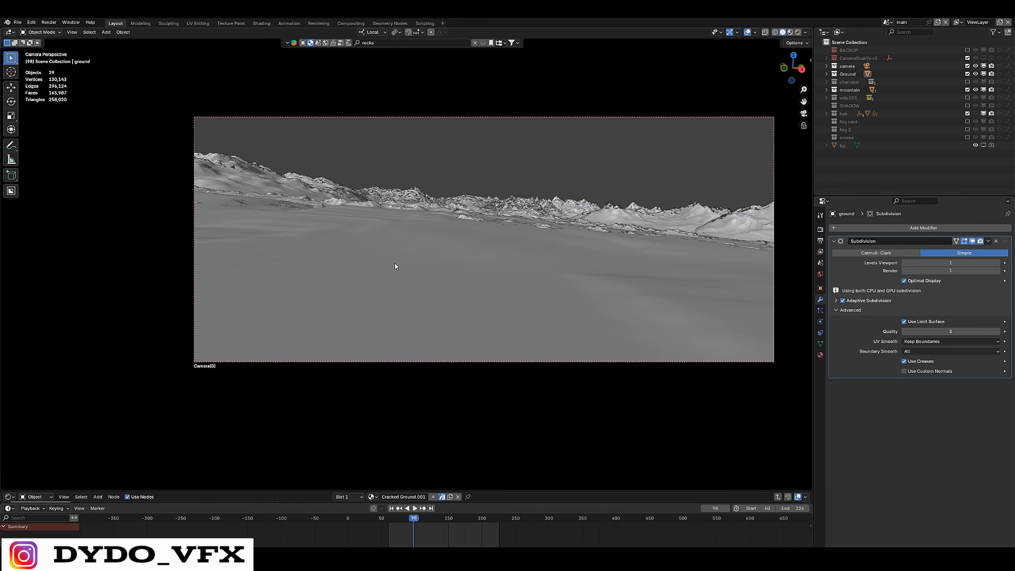
# Preview the full scene in rendered shading through the camera and examine the cracked ground with the mountains.
pyautogui.click(799, 33)
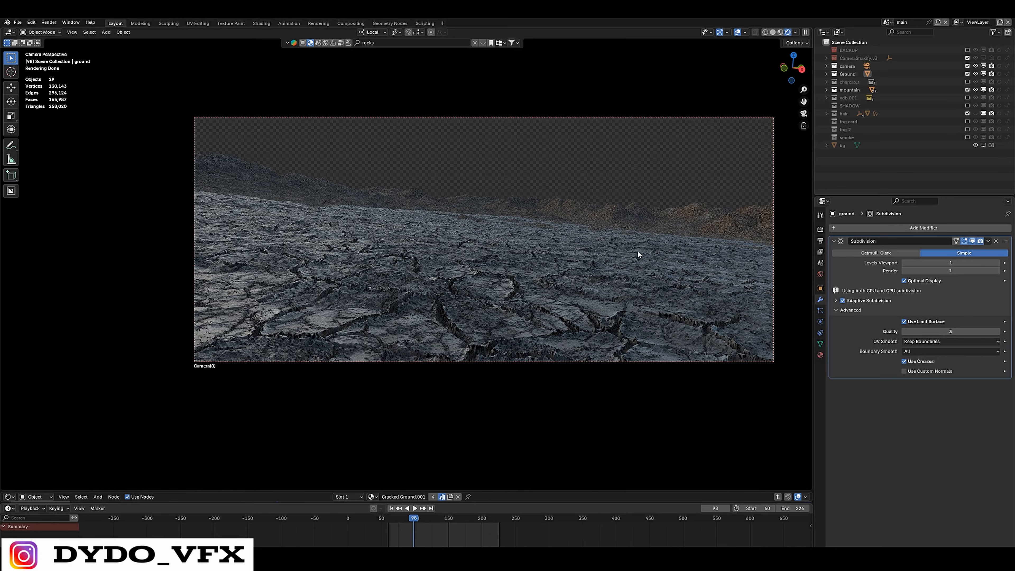
pyautogui.keyDown('shift'); pyautogui.moveTo(484, 261); pyautogui.dragTo(405, 273, button='middle'); pyautogui.keyUp('shift')
pyautogui.scroll(1, 405, 269)
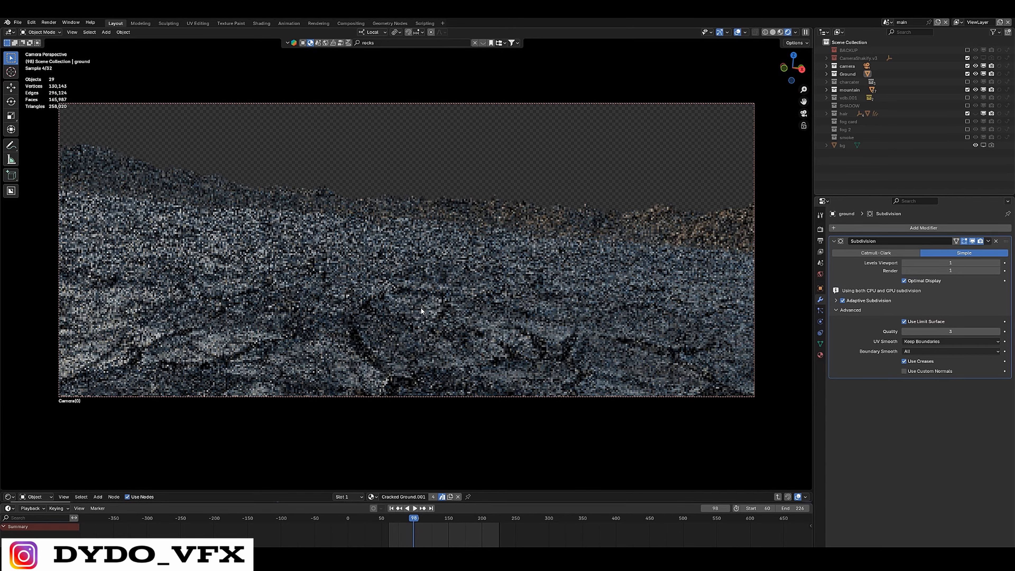